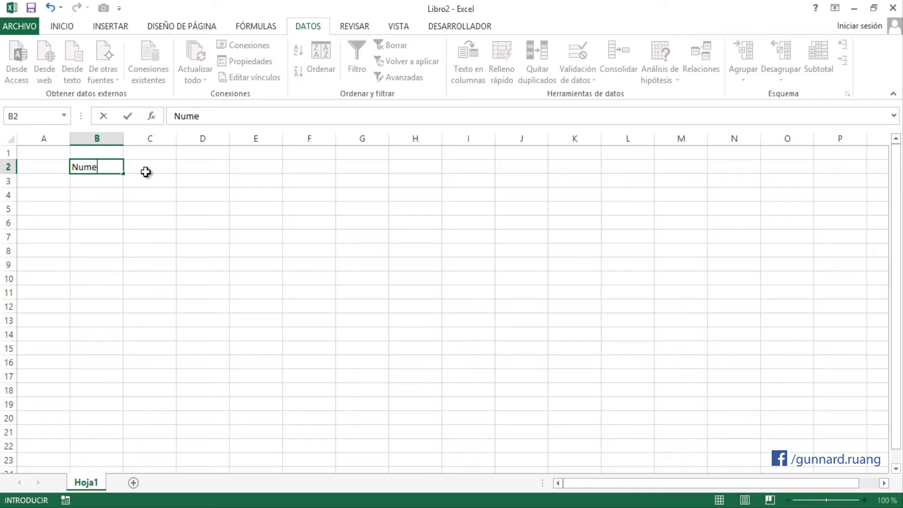
Enter the column headers Numeros, Texto and Listas in cells B2 to D2.
left_click(145, 172)
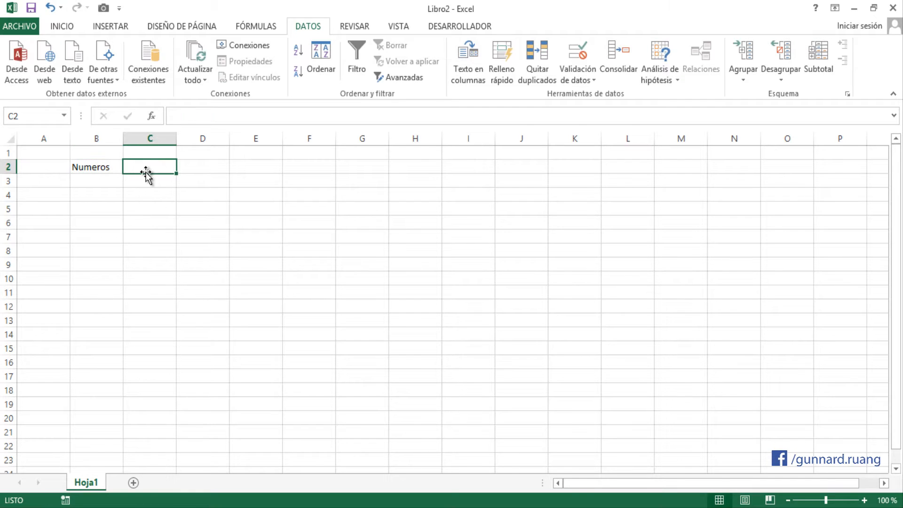
type("Texto")
key("Tab")
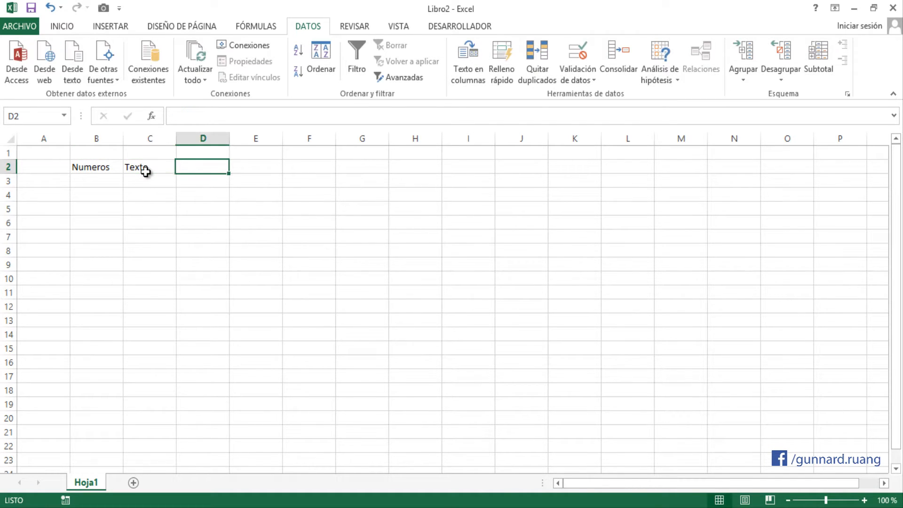
type("Listas")
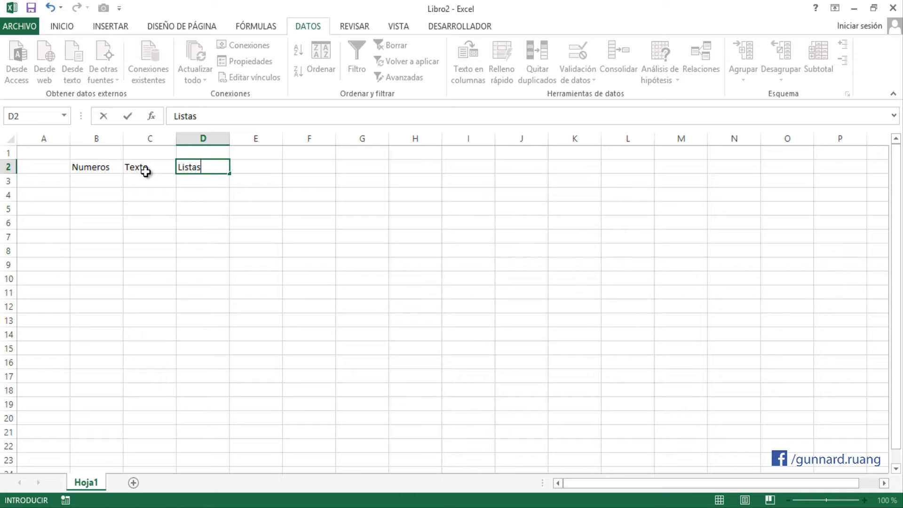
key("ctrl+Return")
Apply all borders and centre alignment to the table range B2:D7.
left_click(115, 183)
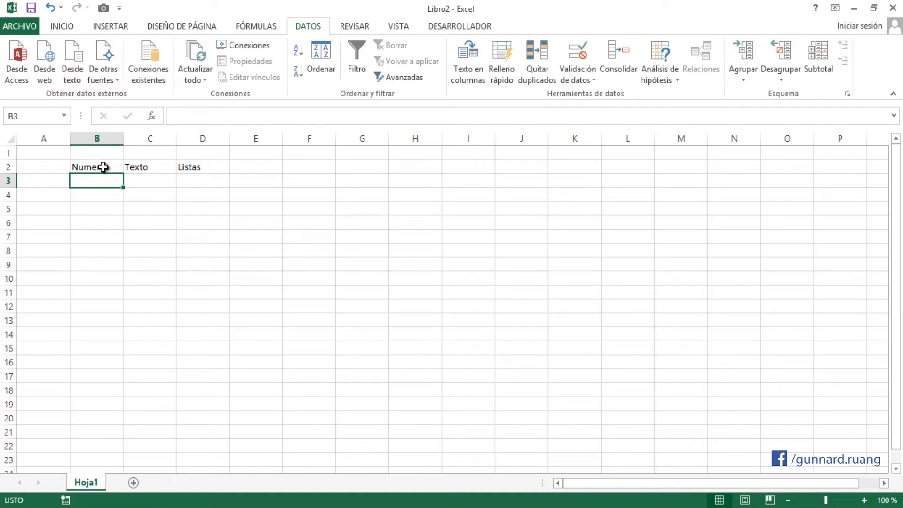
left_click_drag(103, 166, 192, 242)
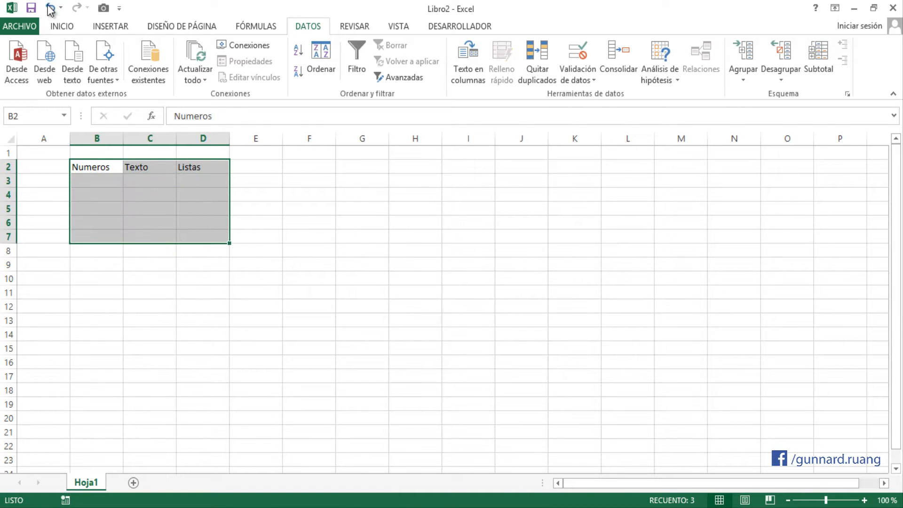
left_click(62, 26)
left_click(127, 71)
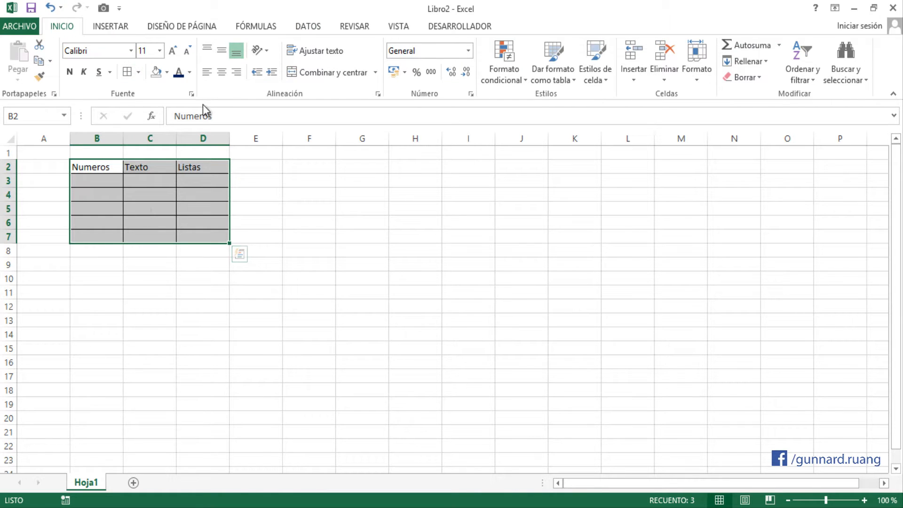
left_click(221, 71)
left_click(168, 207)
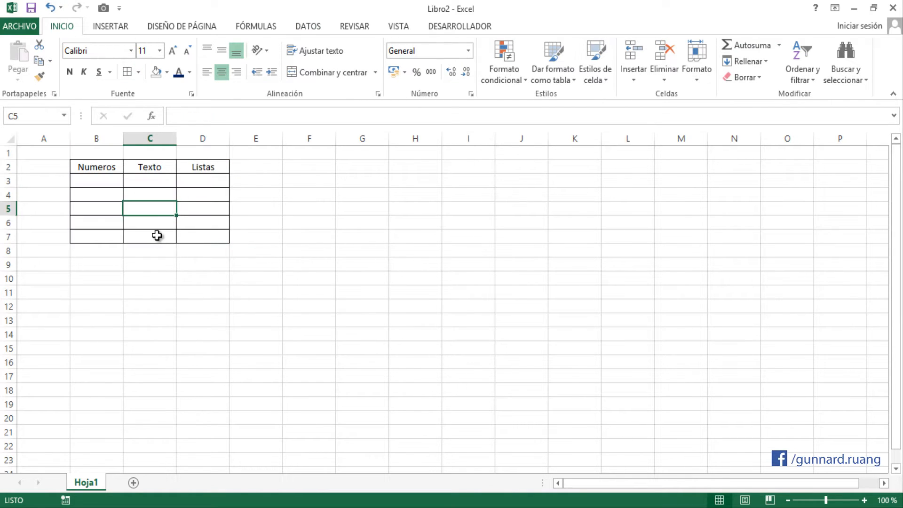
Open data validation for cells B3:B7 and allow only whole numbers (Número entero).
left_click_drag(101, 180, 98, 236)
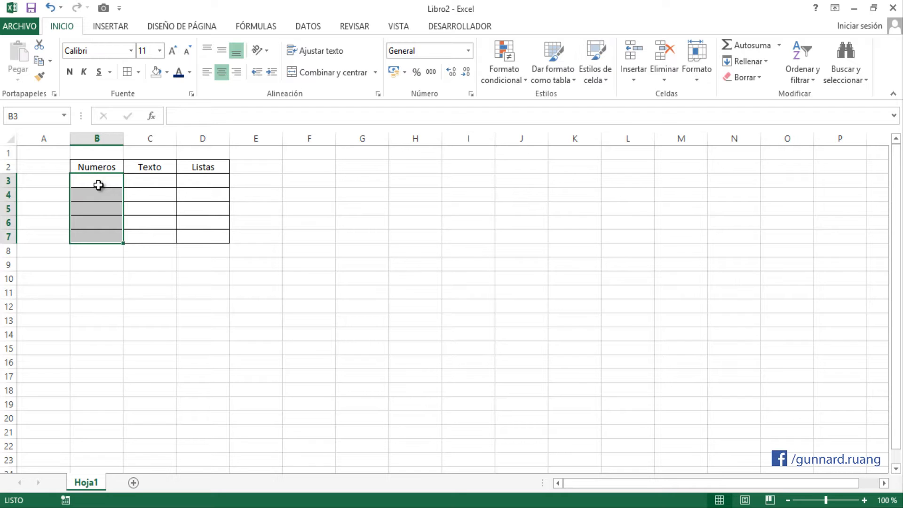
left_click(308, 27)
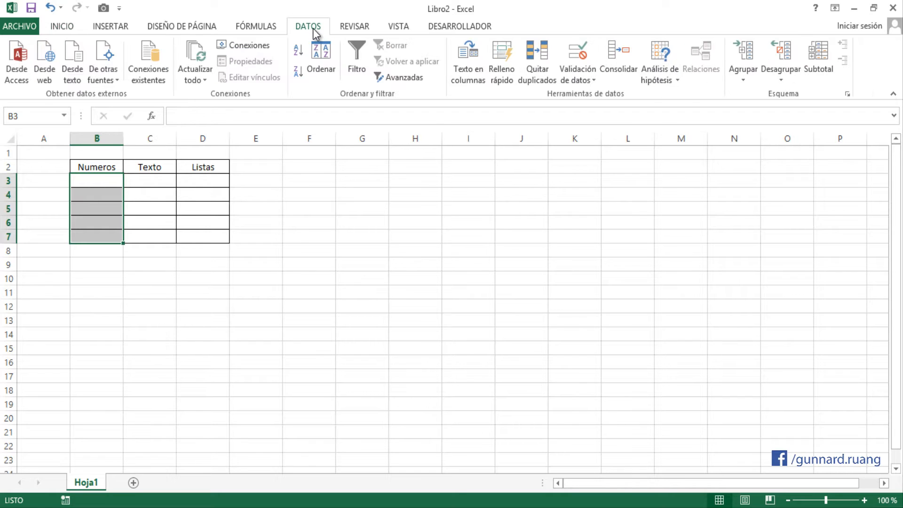
left_click(580, 48)
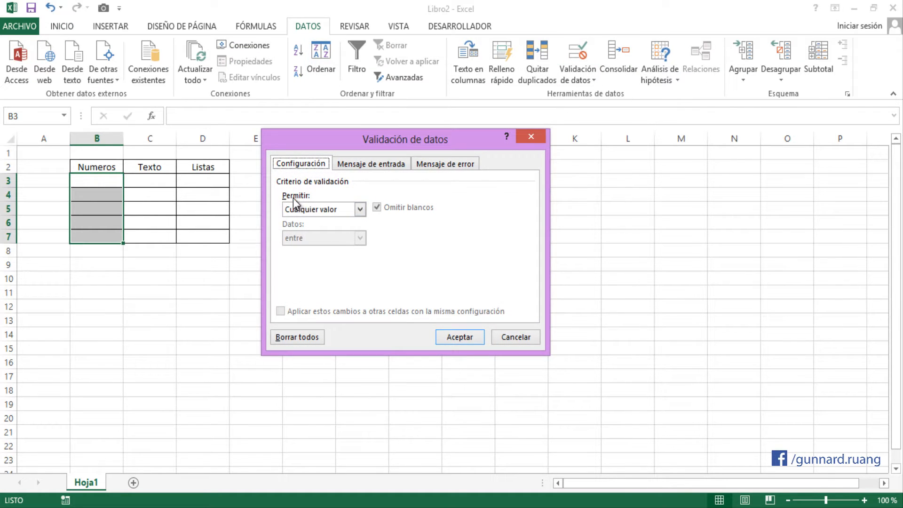
left_click(367, 164)
left_click(441, 163)
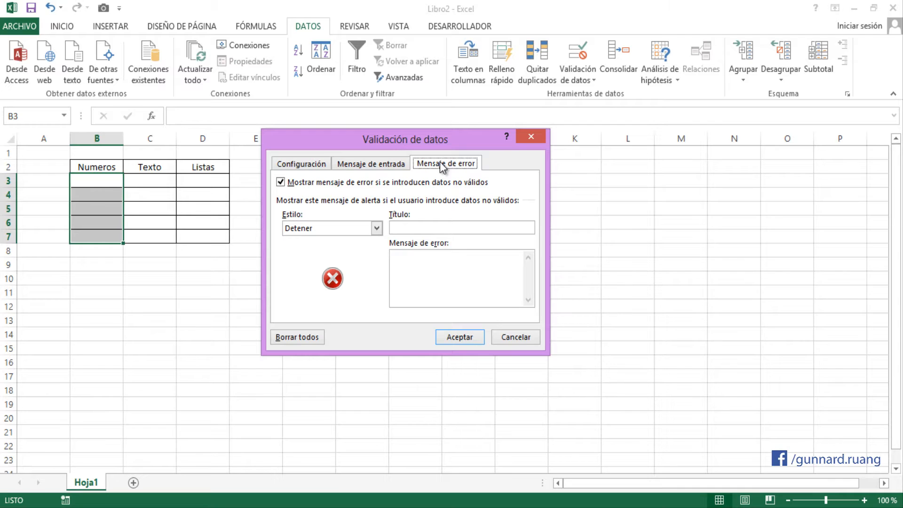
left_click(303, 164)
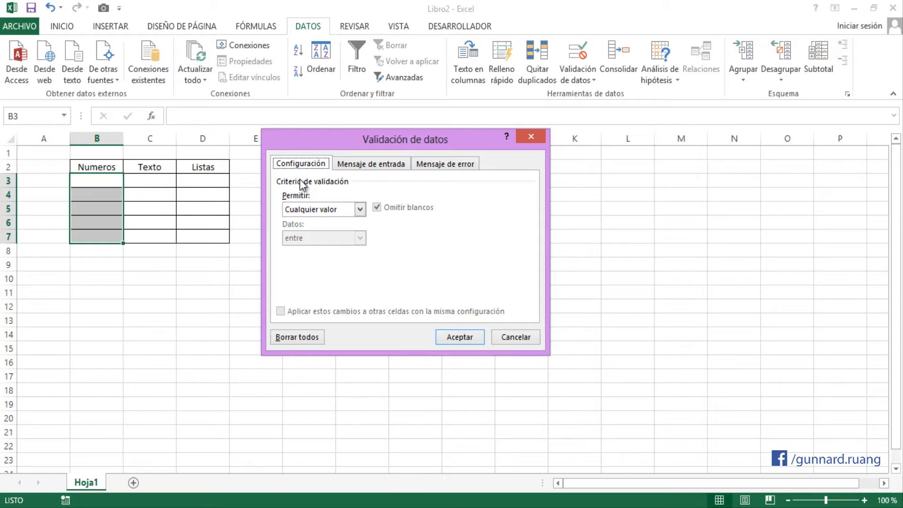
left_click(362, 210)
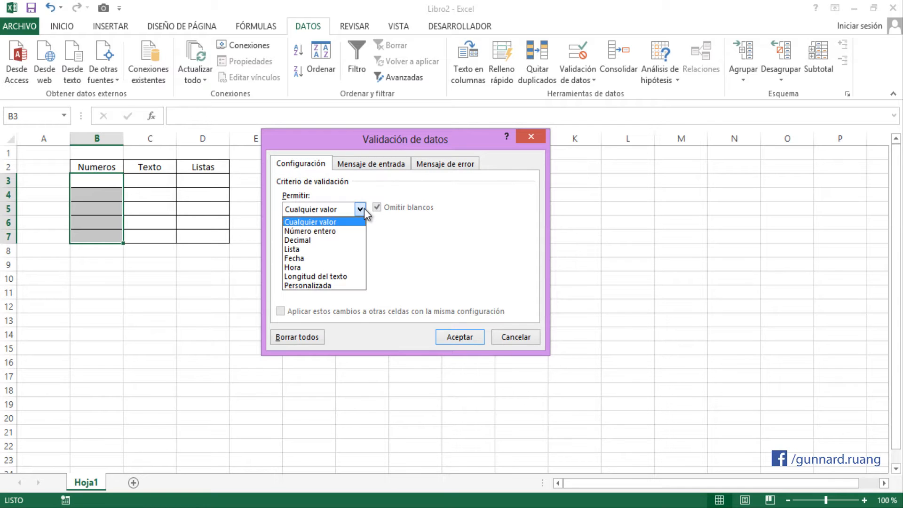
left_click(343, 231)
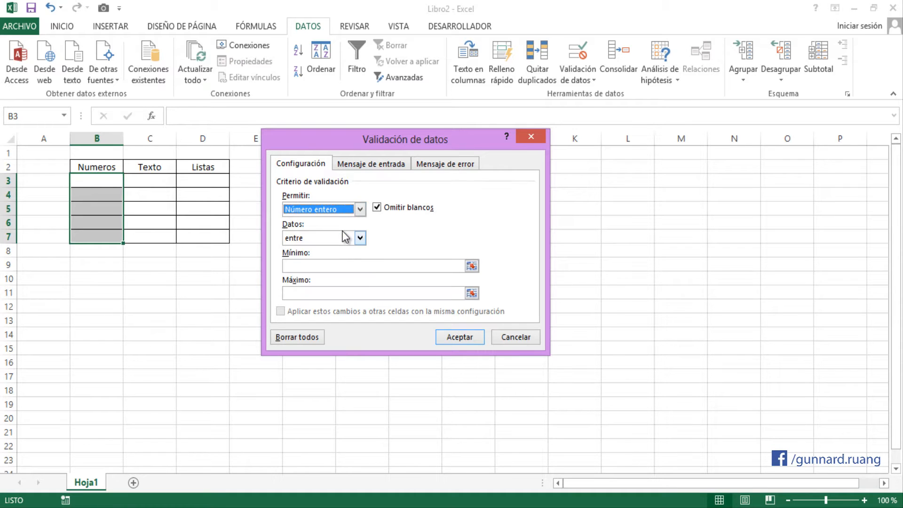
Restrict the whole numbers to between (entre) a minimum of 0 and a maximum of 20, and apply the rule.
left_click(365, 239)
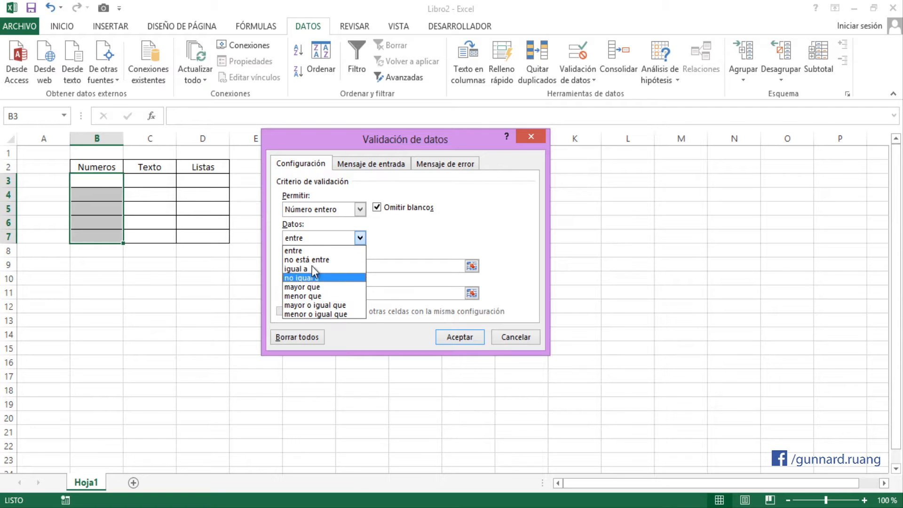
left_click(295, 251)
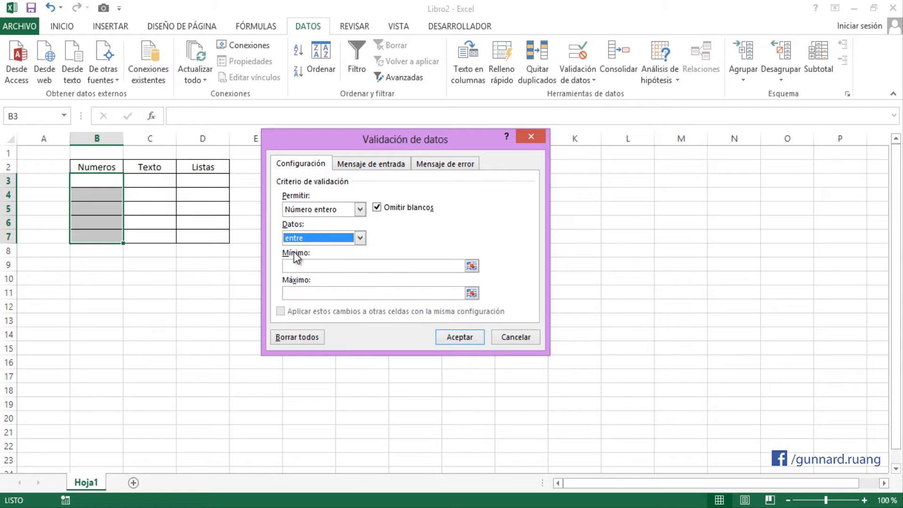
left_click(299, 267)
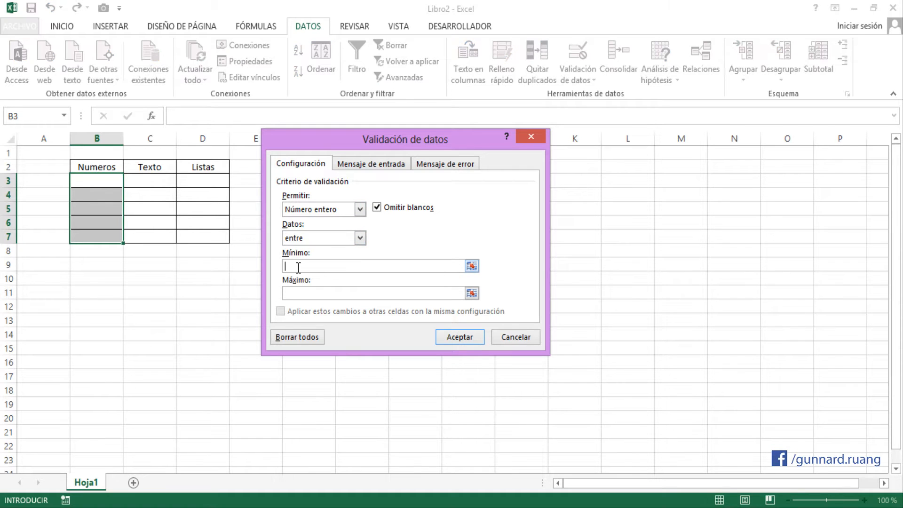
type("0")
left_click(298, 290)
type("20")
left_click(311, 267)
left_click(468, 338)
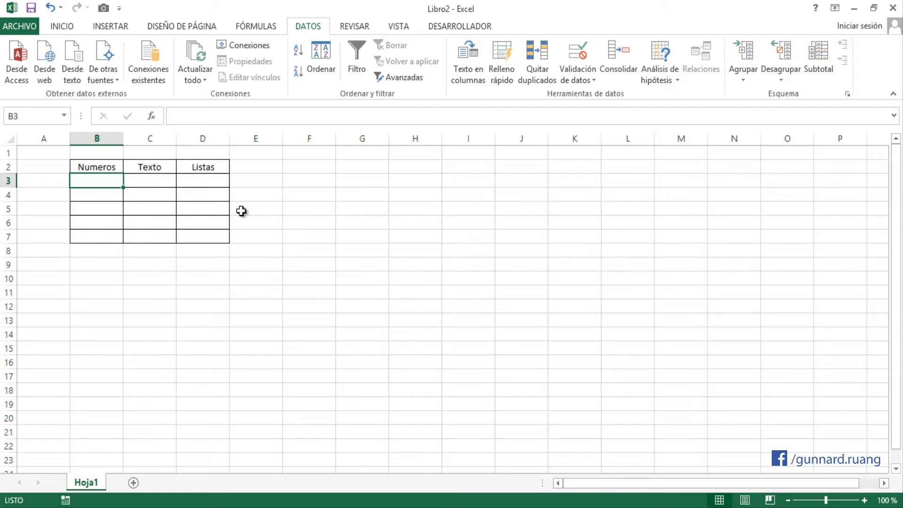
Enter 10, 15 and 20 in cells B3 to B5 of the Numeros column.
type("10")
key("Return")
type("15")
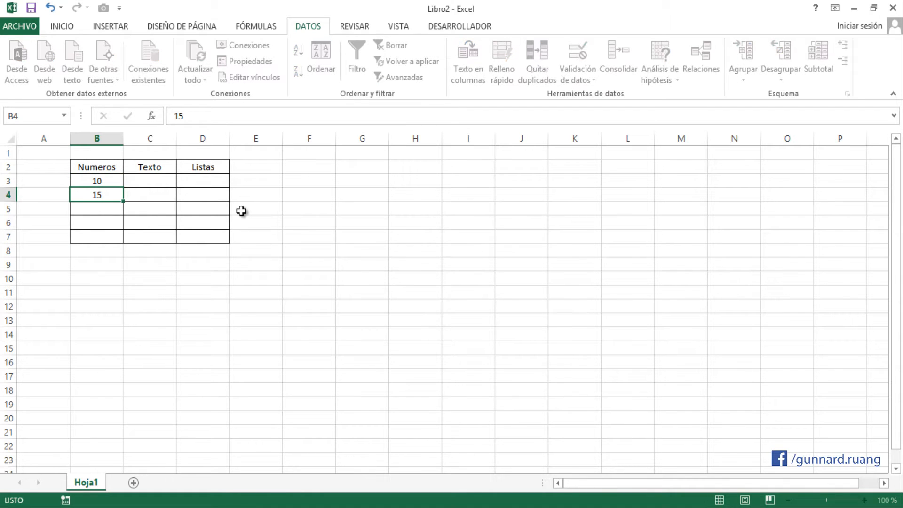
key("Return")
type("20")
key("Return")
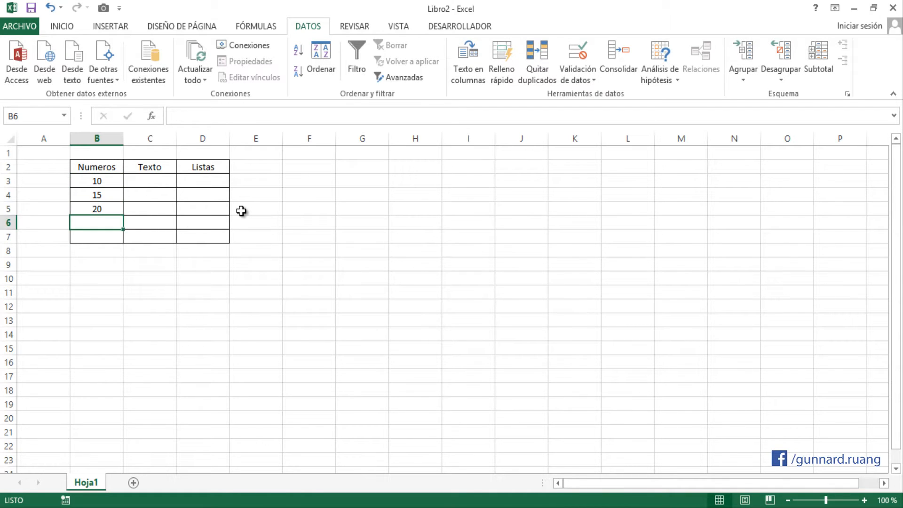
Test the validation rule by trying to enter 21 in cell B6, and cancel the entry.
type("21")
key("Return")
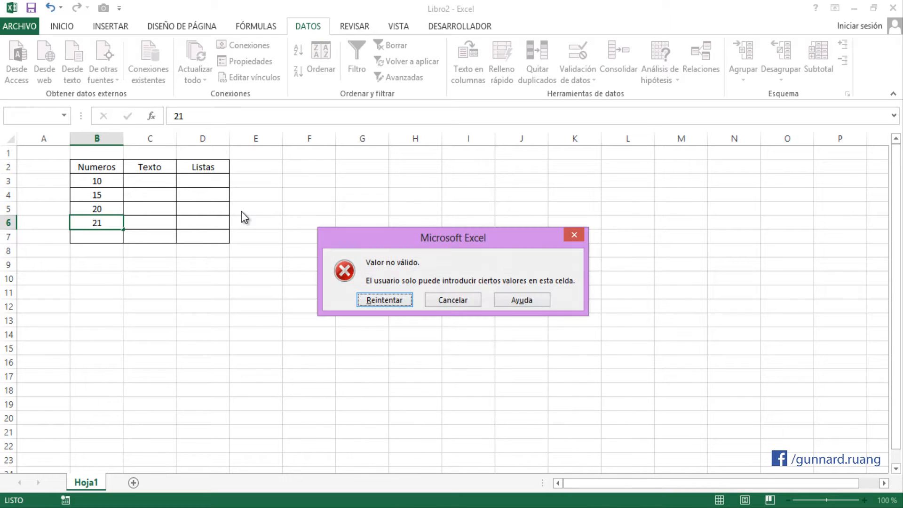
left_click_drag(444, 238, 360, 159)
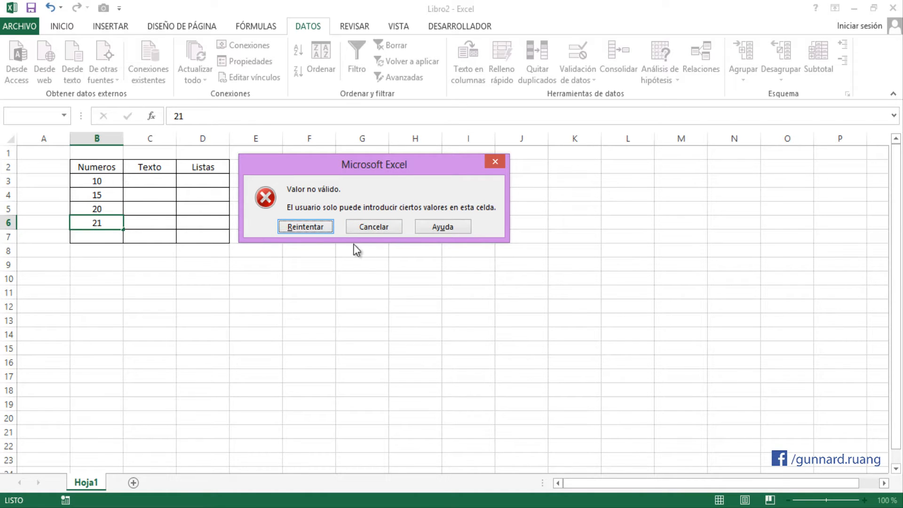
left_click(380, 229)
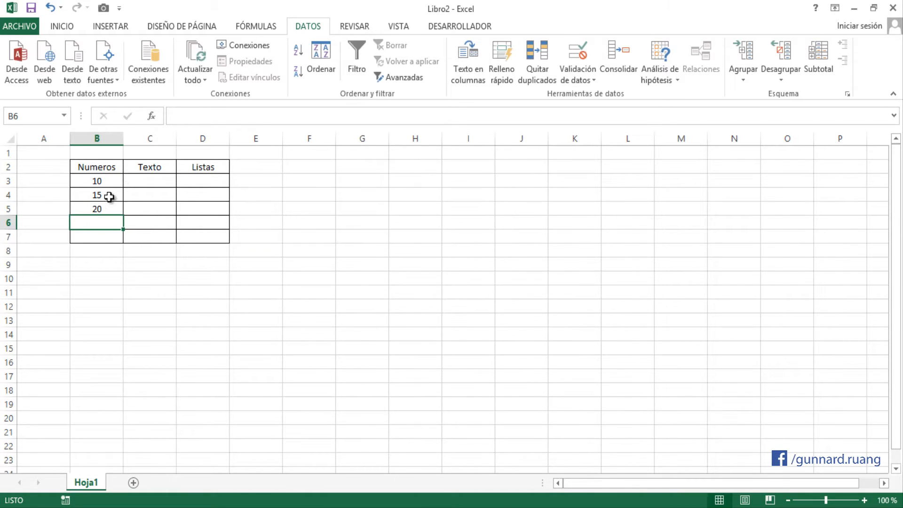
Give the B3:B7 validation an error alert titled "Error de Valor" with the message "El usuario solo puede ingresar valores entre 0 y 20.".
left_click_drag(105, 181, 104, 240)
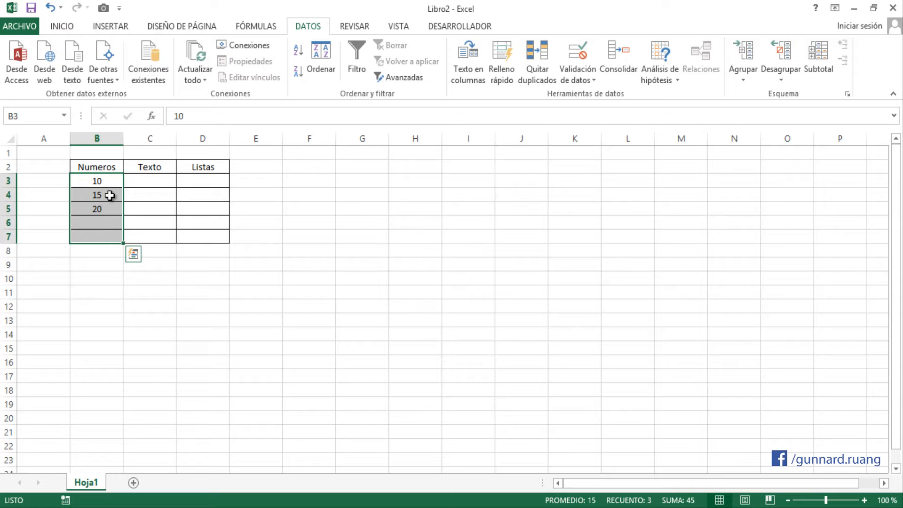
left_click(577, 51)
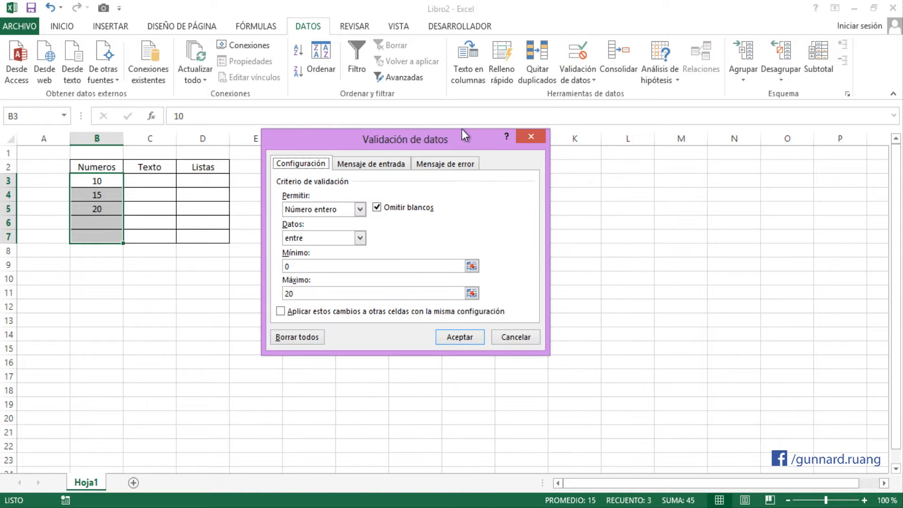
left_click_drag(462, 129, 444, 117)
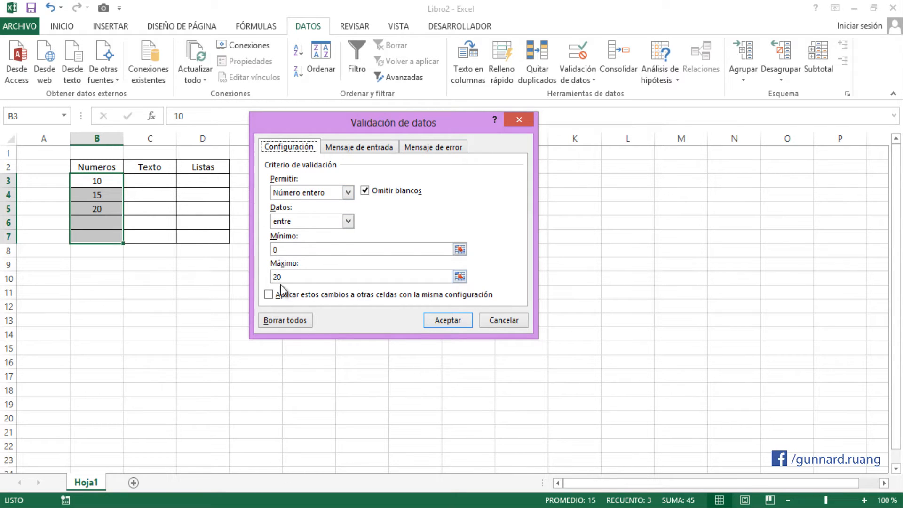
left_click(433, 147)
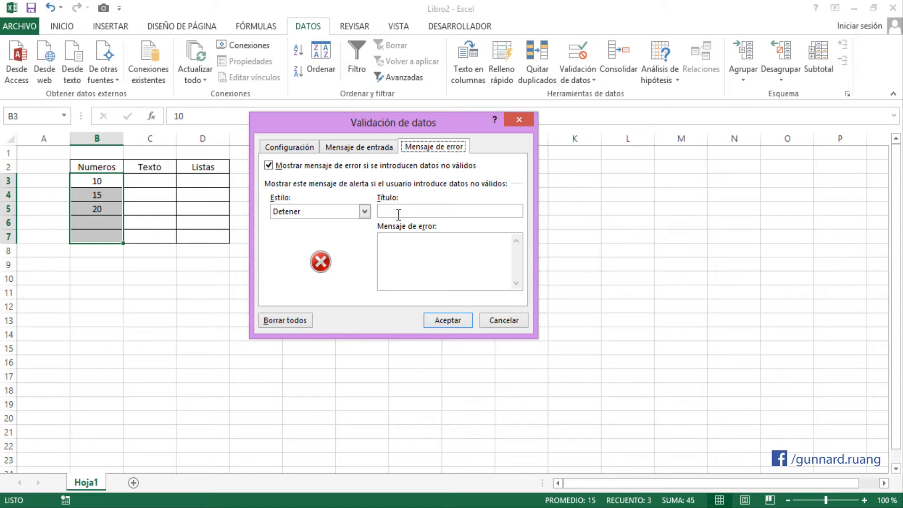
left_click(399, 214)
type("Error de el usu")
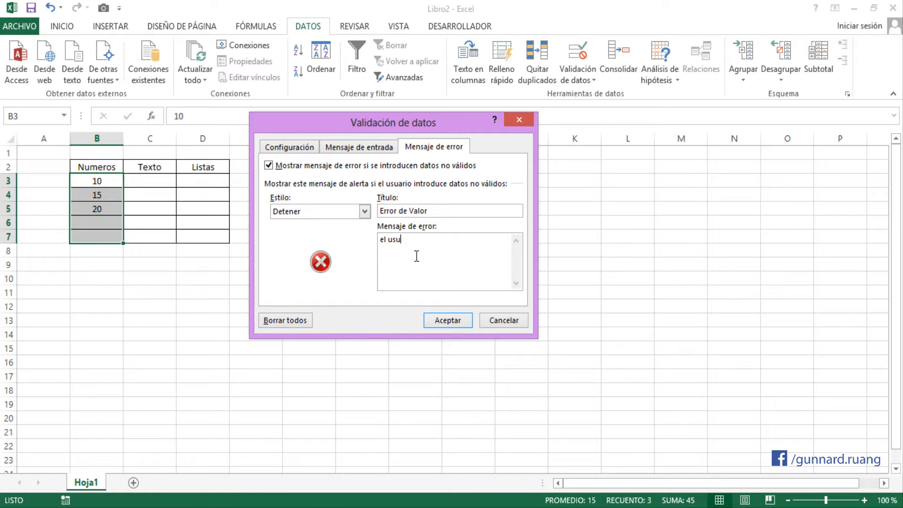
type("ario solo puede ingresar valores entre ")
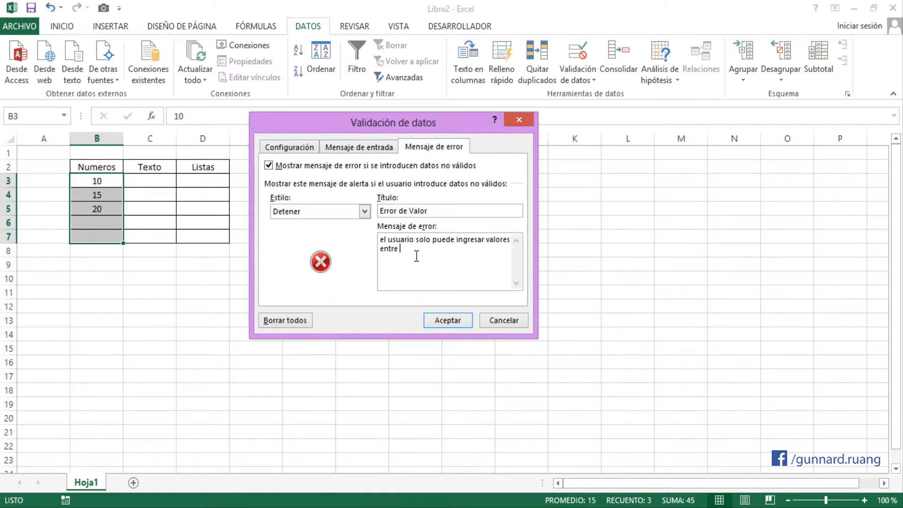
type("0 y 20.")
key("ctrl+Home")
key("Delete")
type("E")
left_click(444, 318)
Test the custom error alert with 22 in cell B6, and retry the entry with 20.
left_click(77, 224)
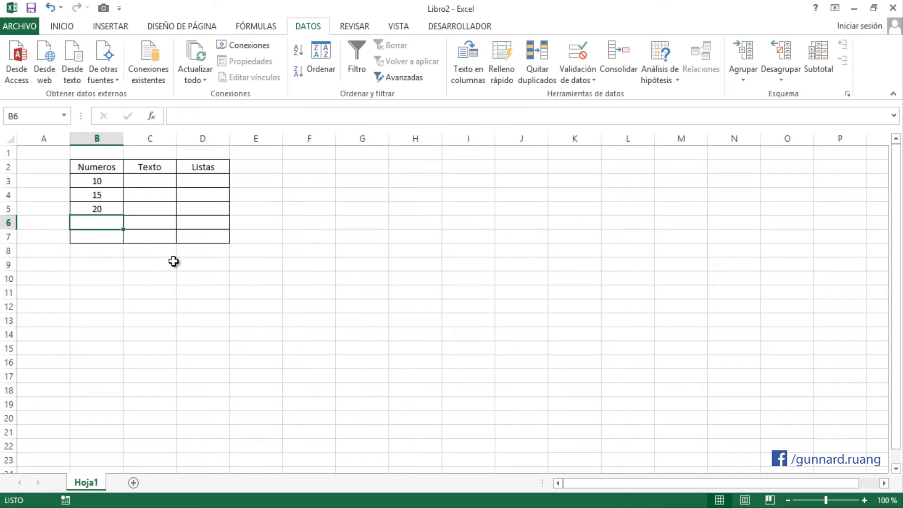
type("22")
key("Return")
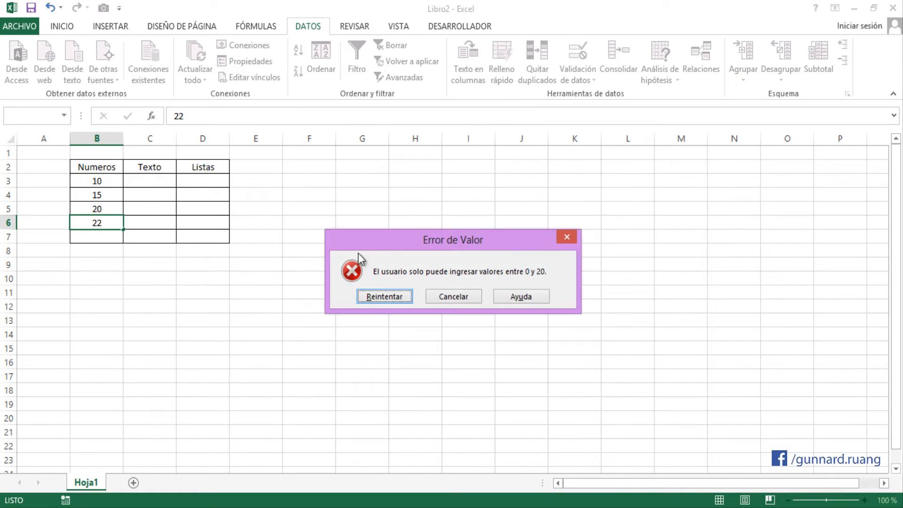
left_click_drag(359, 237, 371, 167)
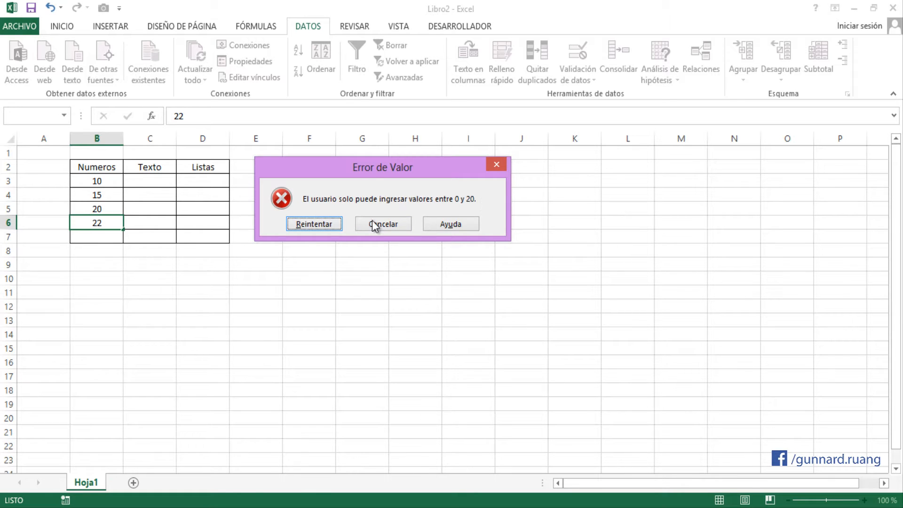
left_click(303, 225)
type("20")
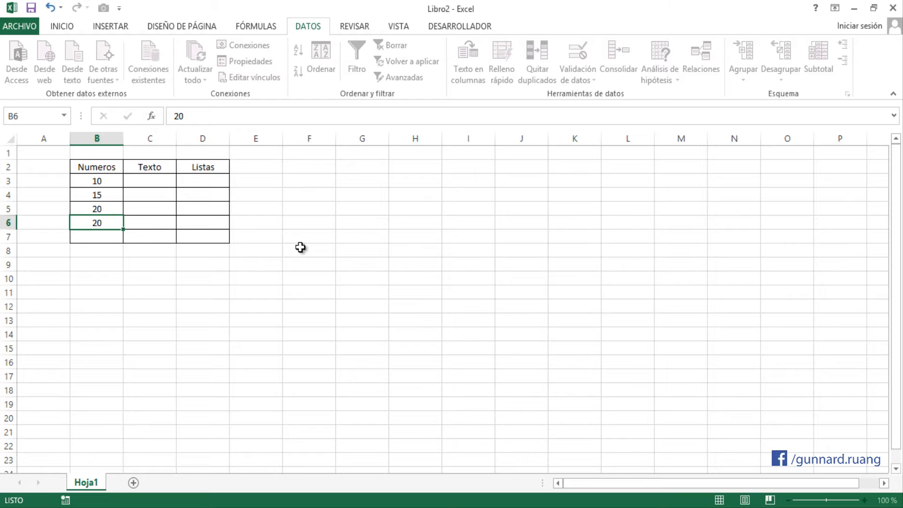
key("Return")
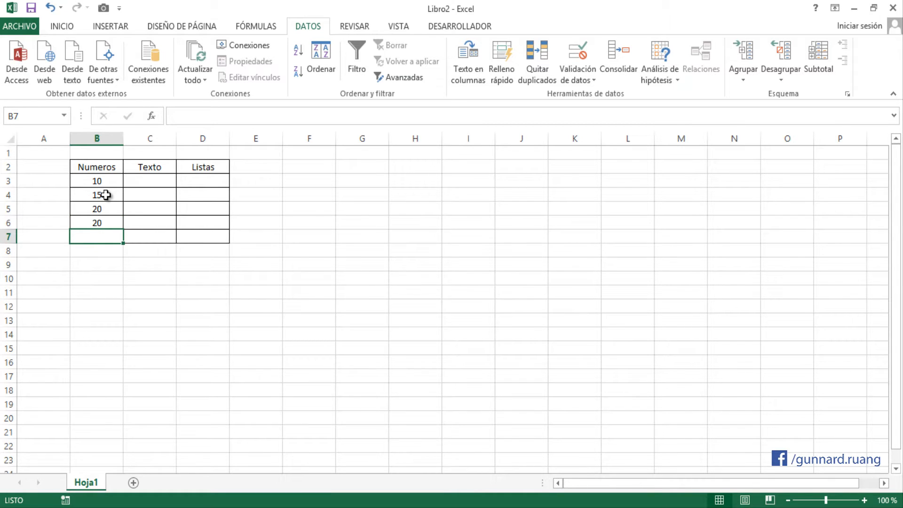
Review the validation criteria of B3:B7 and the available comparison operators, leaving the whole-number rule as it is.
left_click_drag(97, 180, 96, 239)
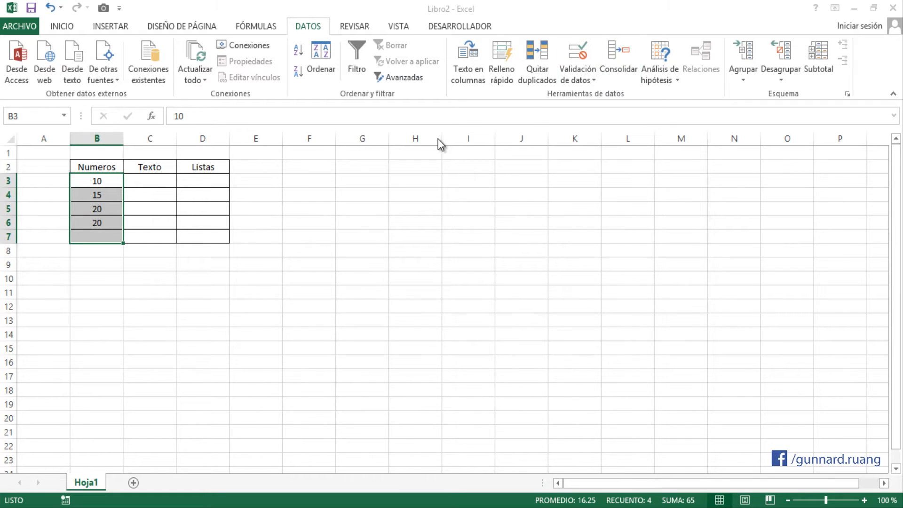
left_click_drag(373, 123, 372, 99)
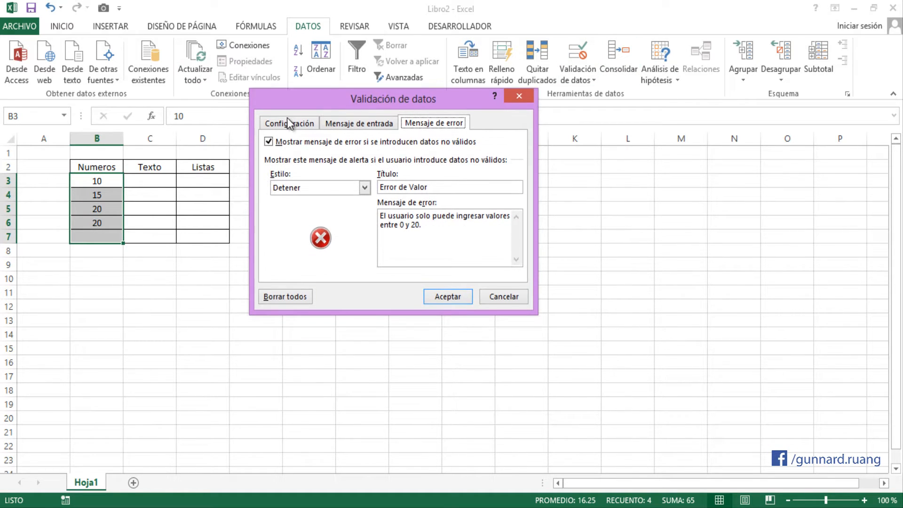
left_click(288, 122)
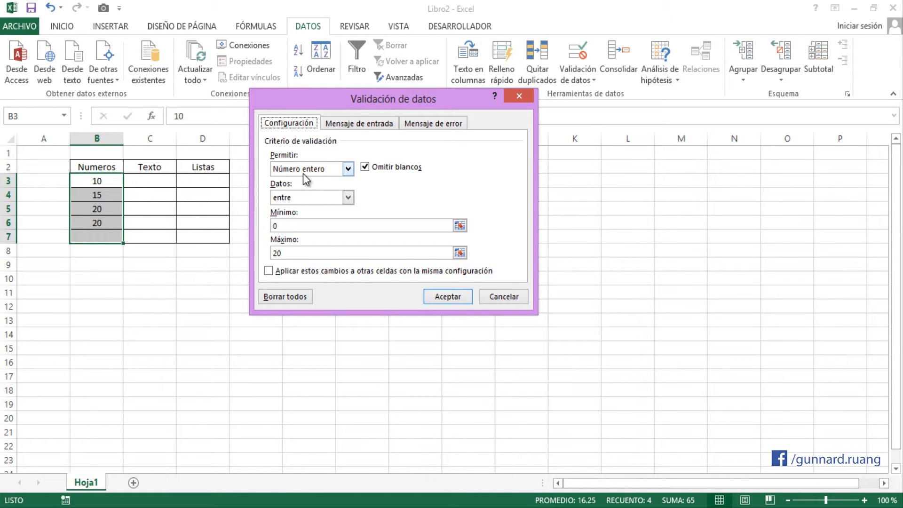
left_click(348, 198)
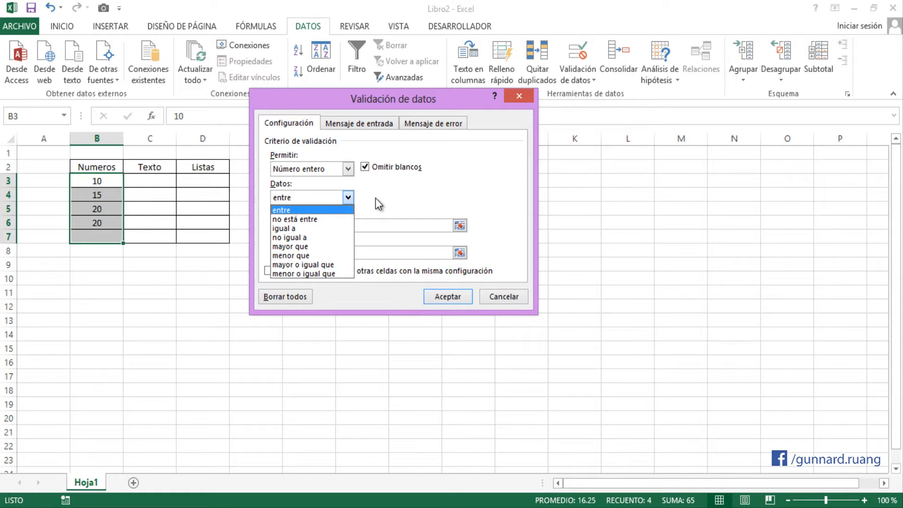
left_click(348, 198)
left_click(349, 198)
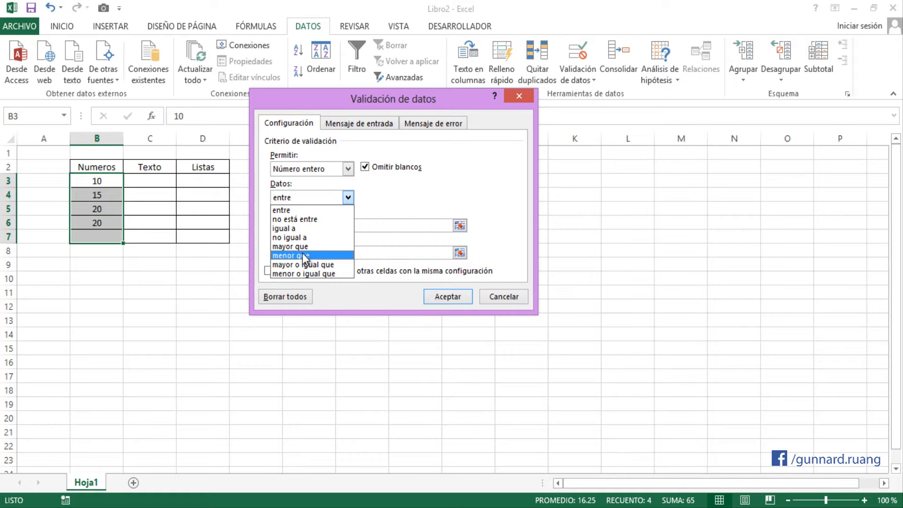
left_click(397, 196)
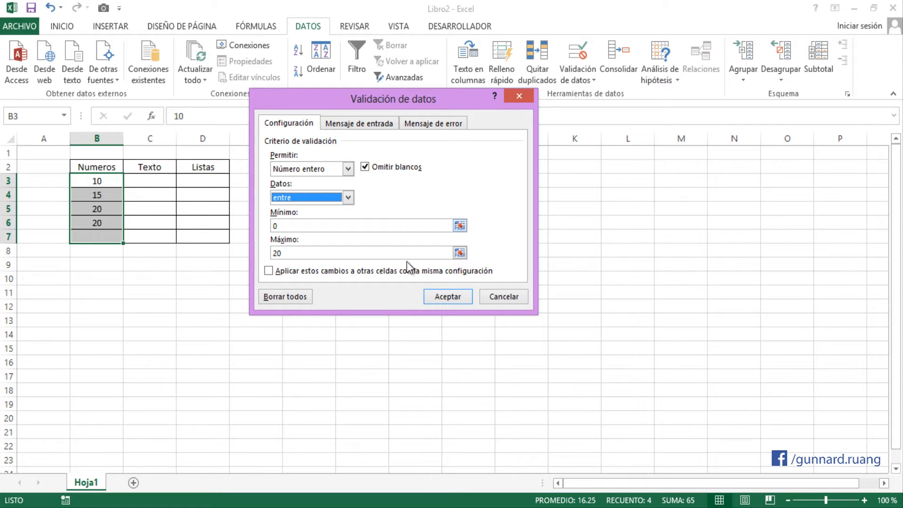
left_click(504, 301)
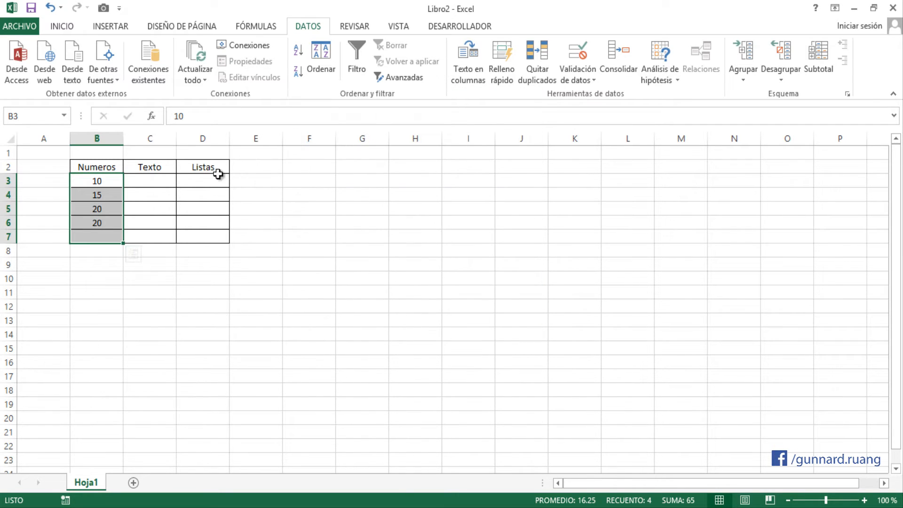
Add a data validation rule to C3:C7 in the Texto column that requires a text length equal to 6.
left_click(155, 169)
left_click(151, 180)
left_click_drag(146, 192, 147, 235)
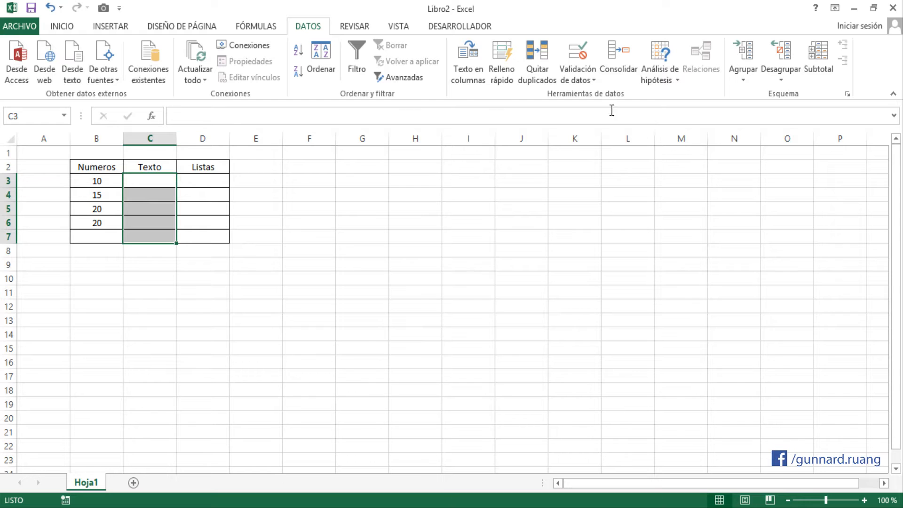
left_click(577, 52)
left_click(328, 169)
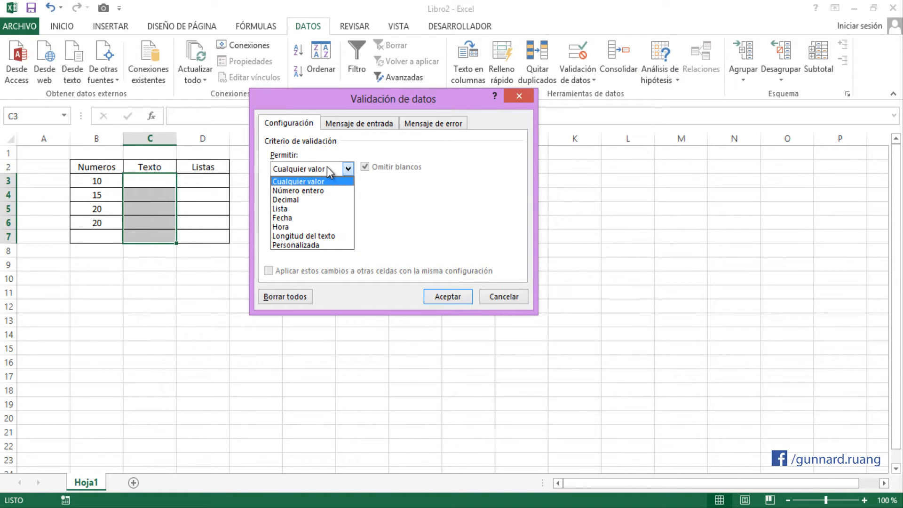
left_click(317, 236)
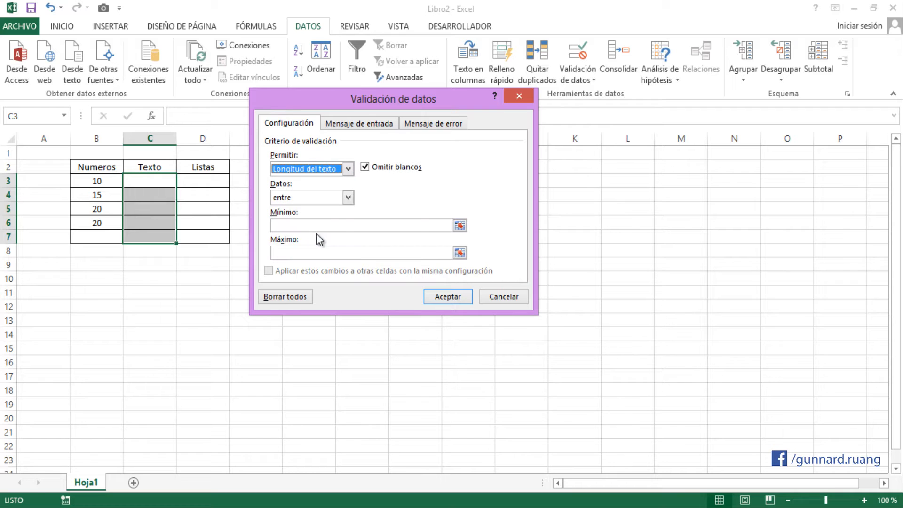
left_click(293, 199)
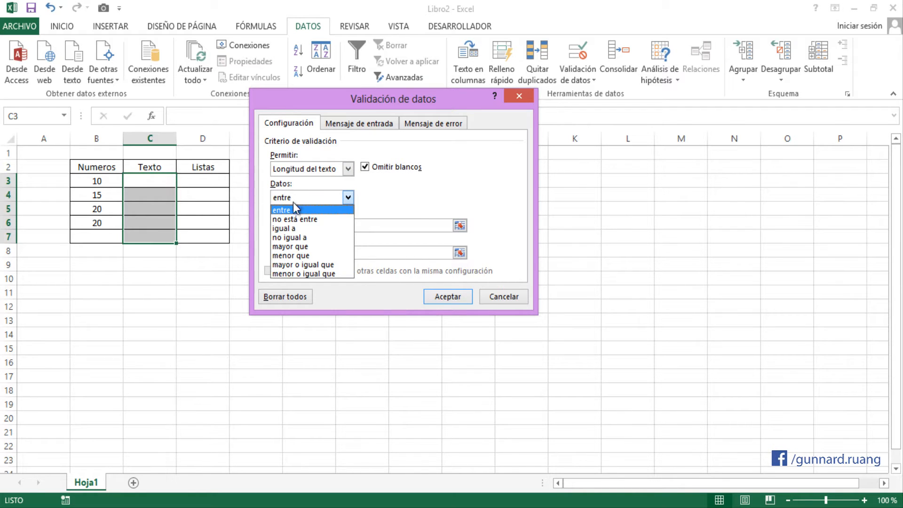
left_click(293, 229)
left_click(293, 224)
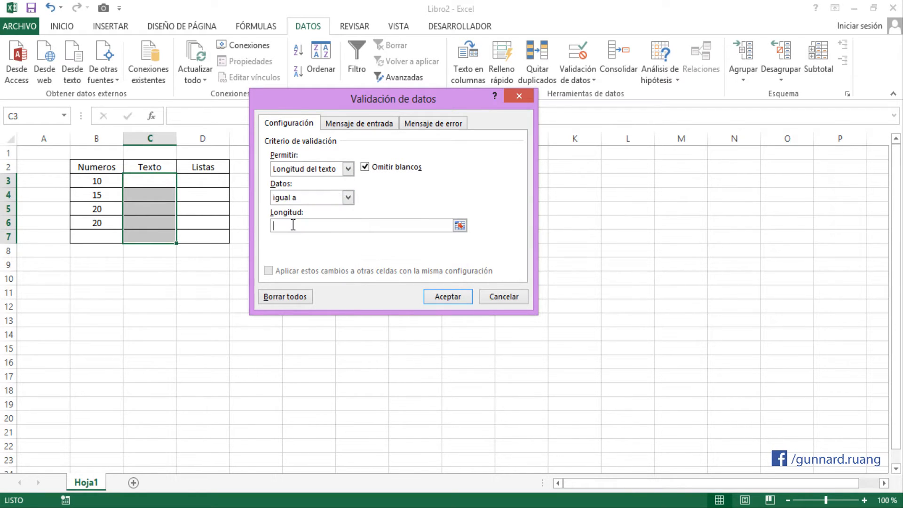
type("6")
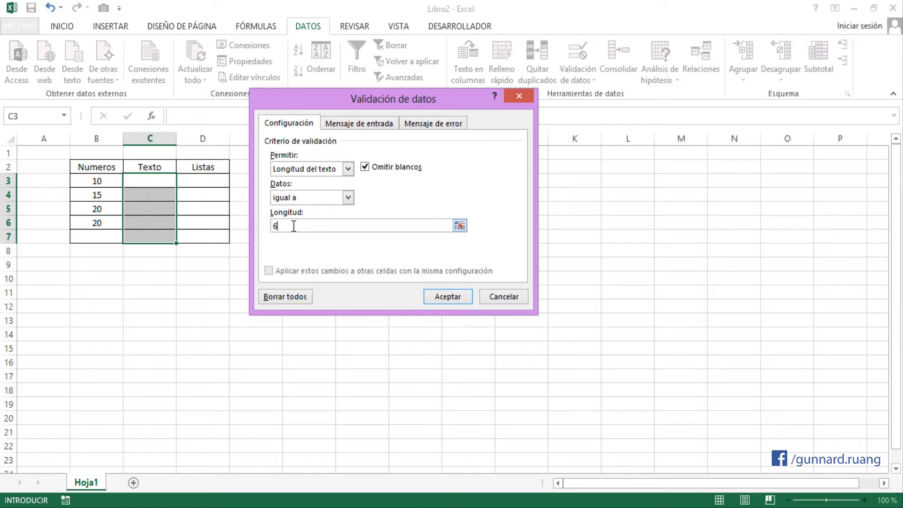
left_click(450, 297)
Enter 255036 in cell C3 of the Texto column.
left_click(153, 181)
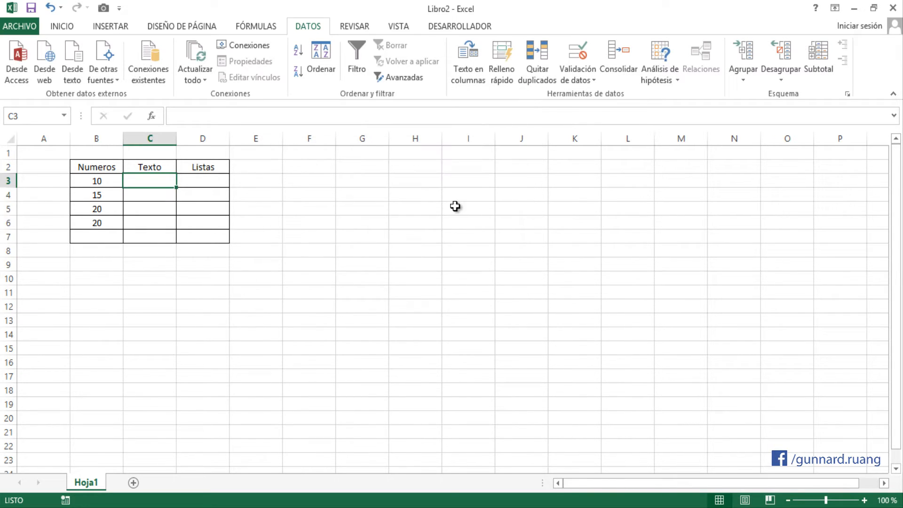
type("255036")
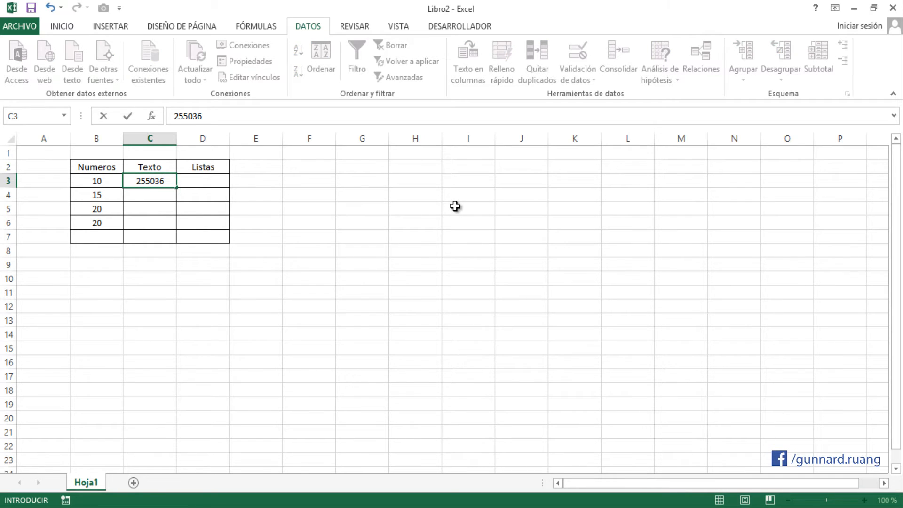
key("Return")
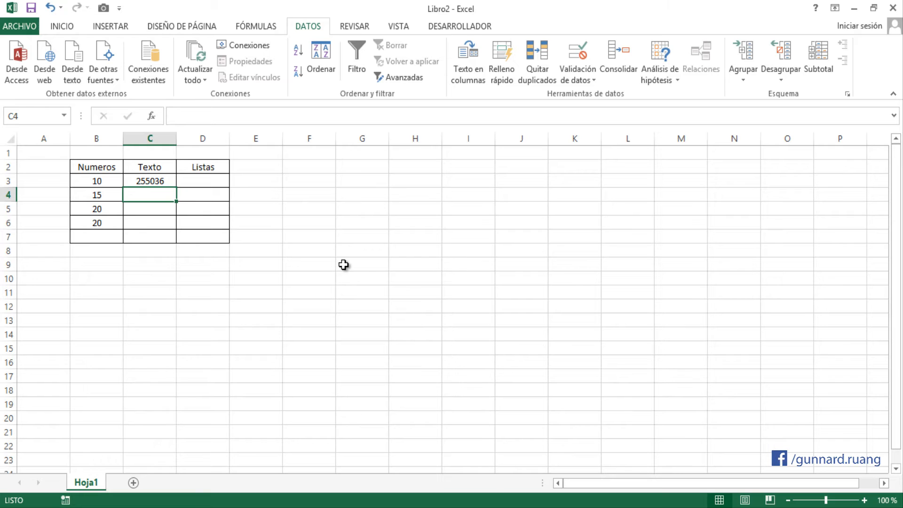
Test the text length rule by trying to enter 2563489 in cell C4, and cancel the entry.
type("25634")
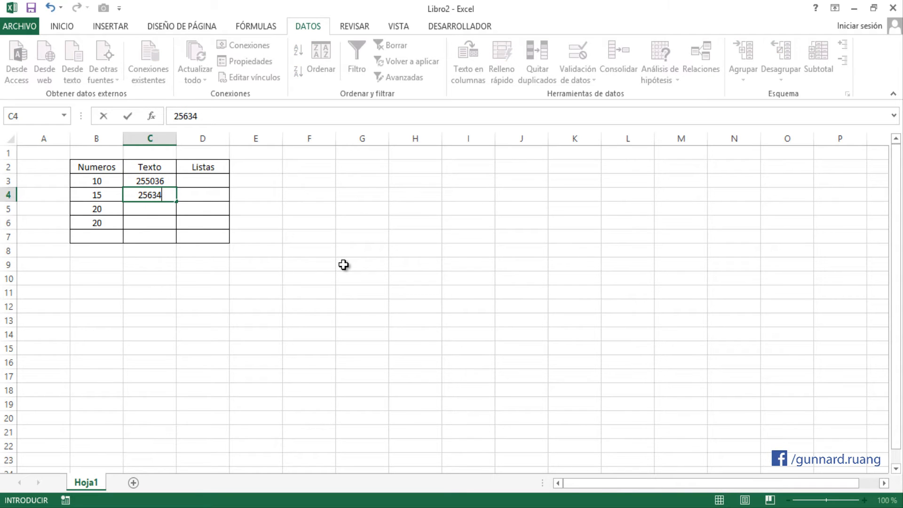
type("89")
key("Return")
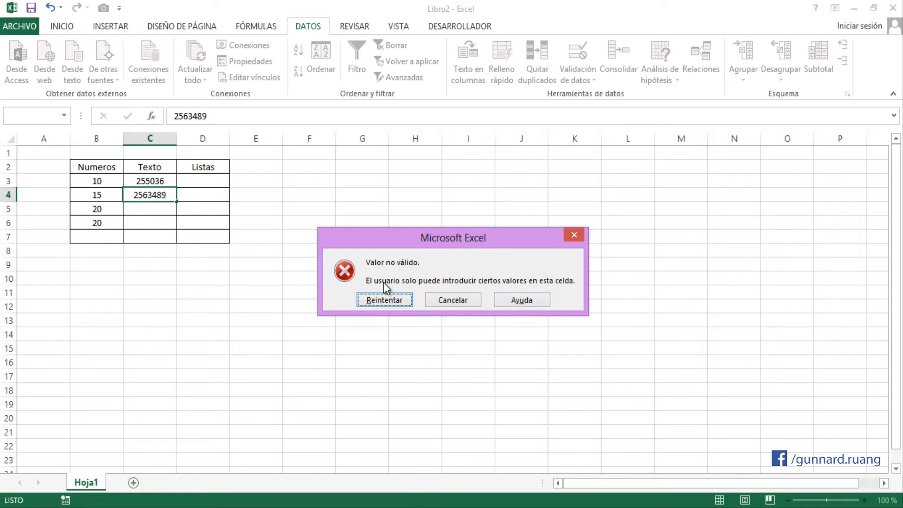
left_click_drag(444, 244, 367, 172)
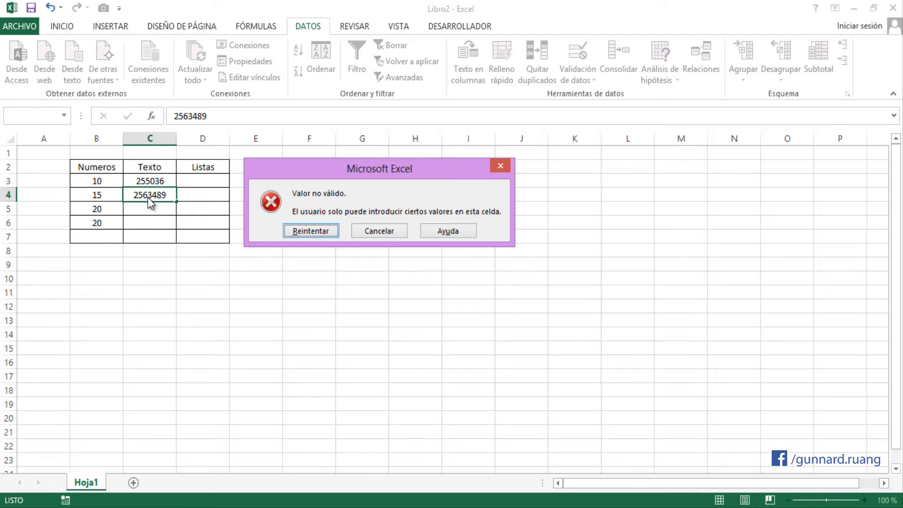
left_click(380, 231)
Change the C3:C7 validation to allow a text length less than or equal to a maximum of 6.
left_click_drag(165, 182, 165, 234)
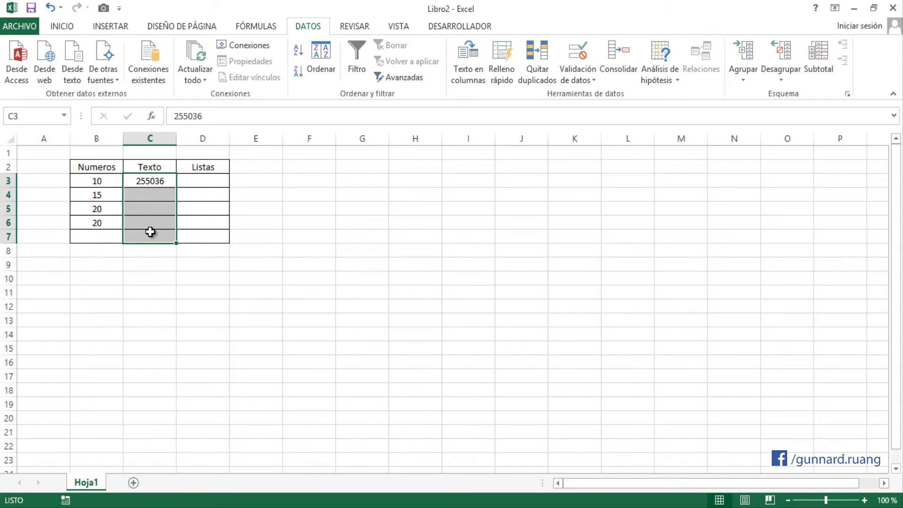
left_click(581, 48)
left_click_drag(370, 100, 365, 137)
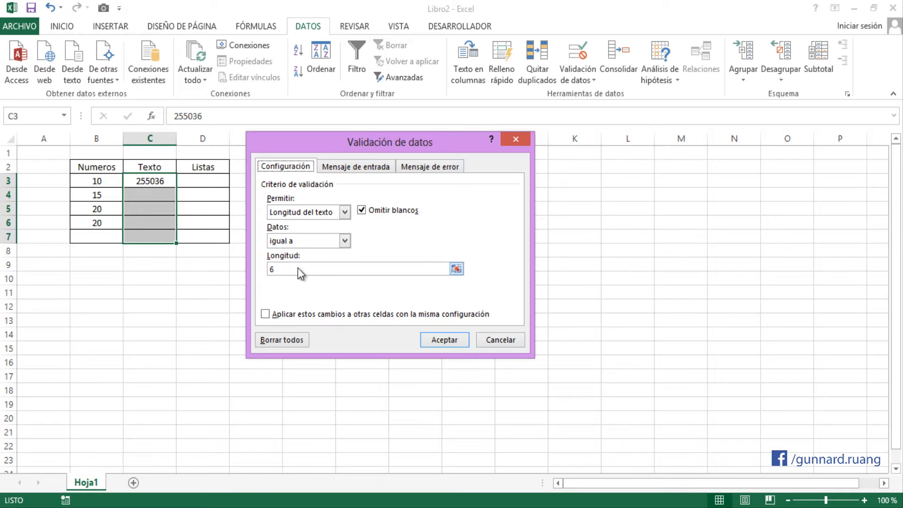
left_click(344, 240)
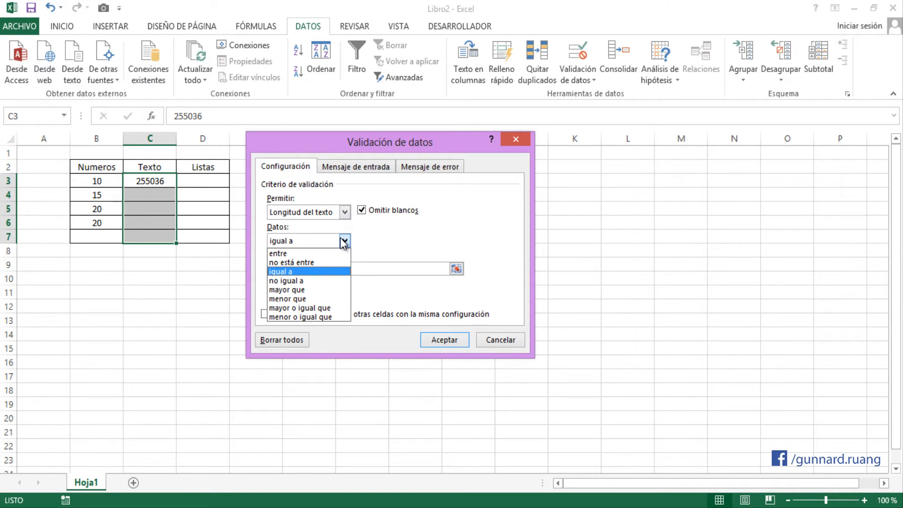
left_click(318, 317)
left_click(292, 267)
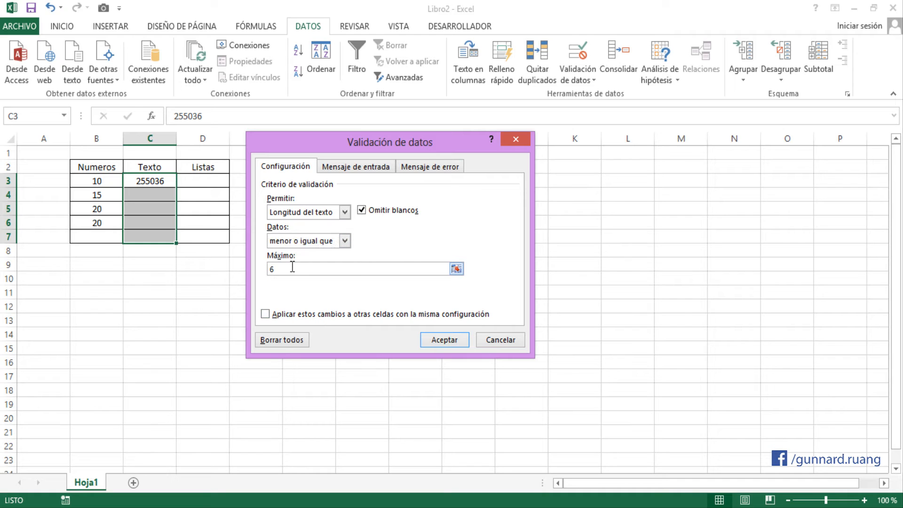
left_click(345, 240)
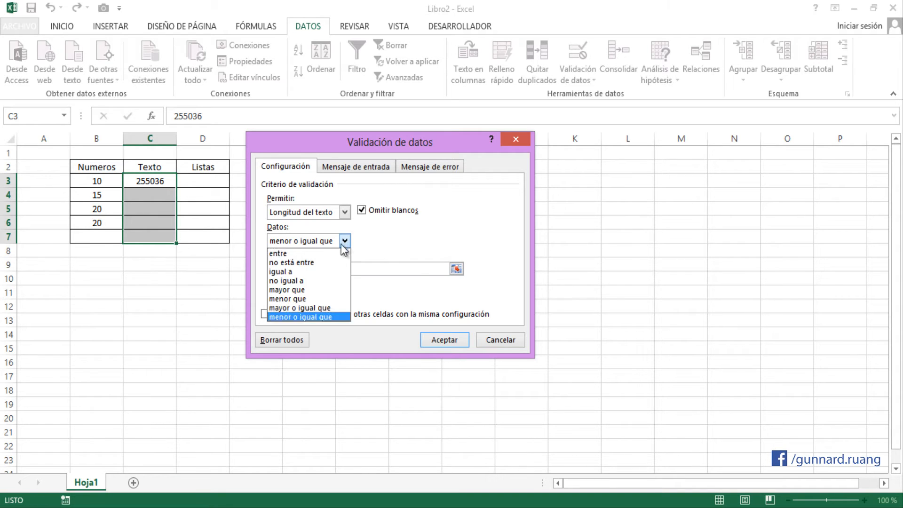
left_click(314, 297)
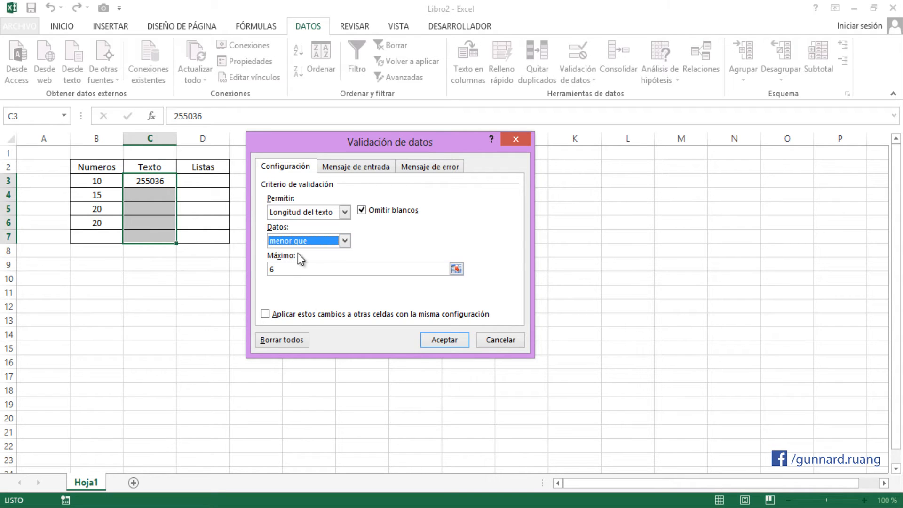
left_click(336, 241)
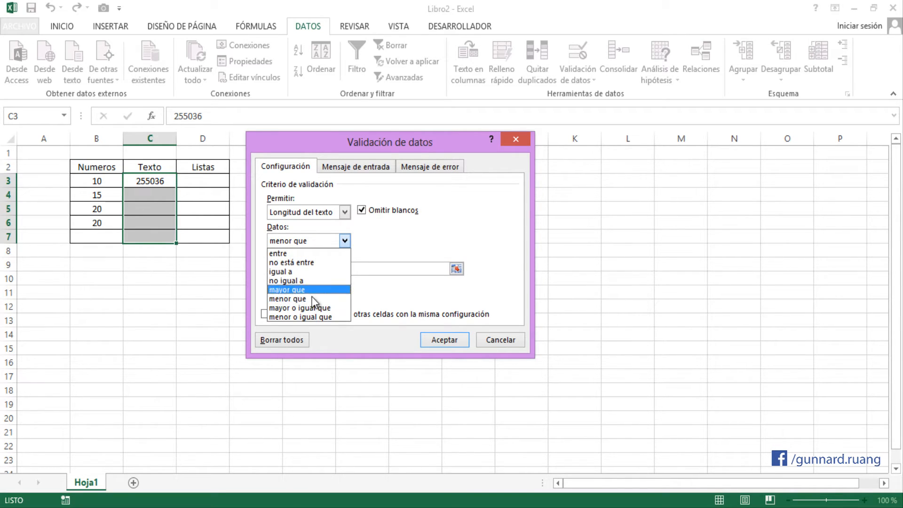
left_click(309, 315)
left_click(444, 339)
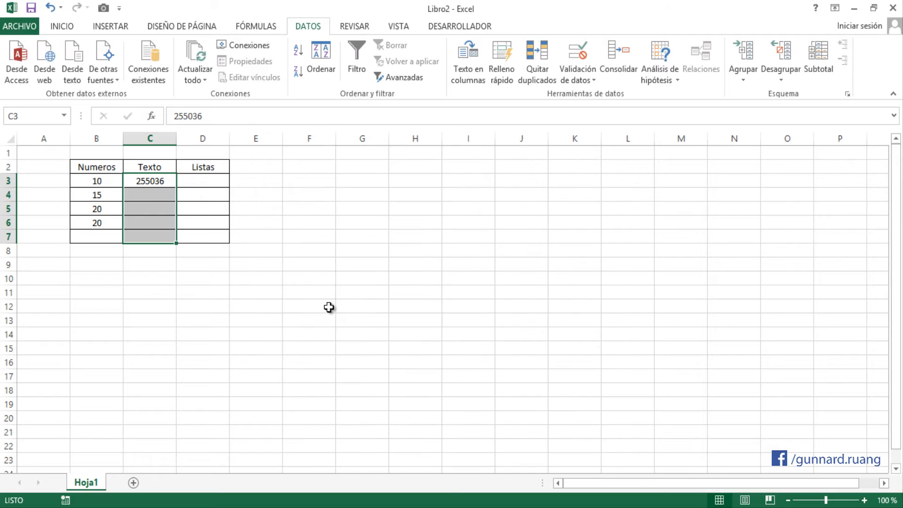
Enter 2562 in cell C4 and 14987 in cell C5 of the Texto column.
left_click(147, 195)
type("2562")
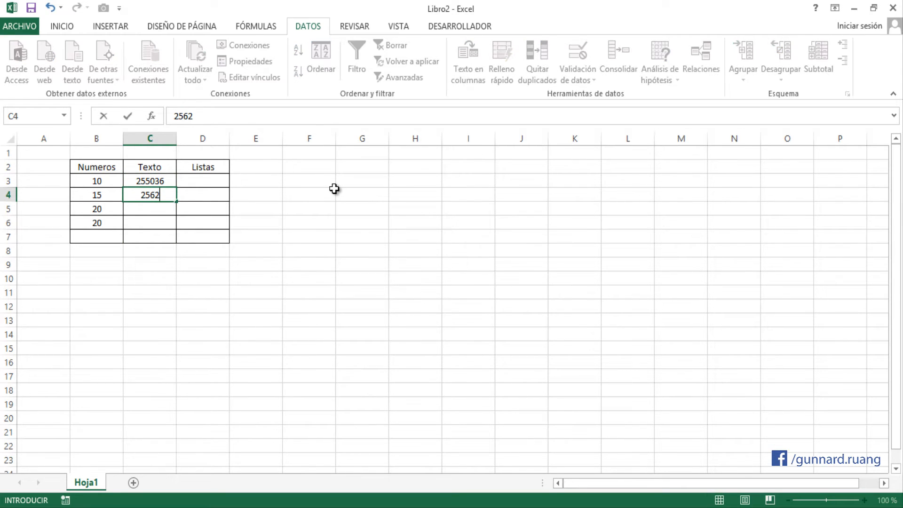
key("Return")
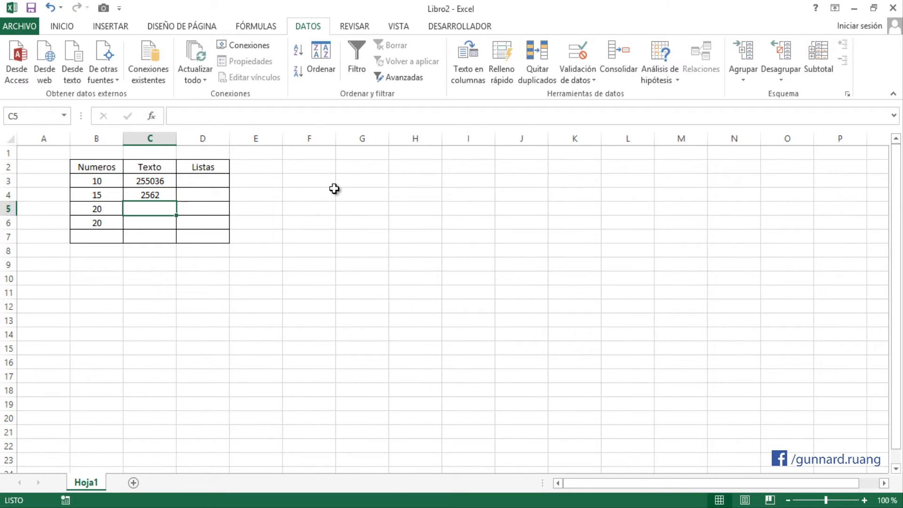
type("14987")
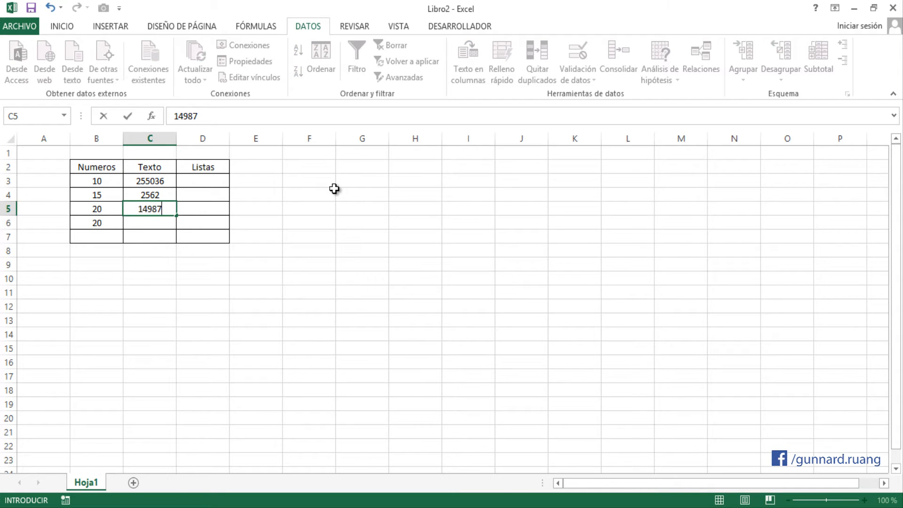
key("Return")
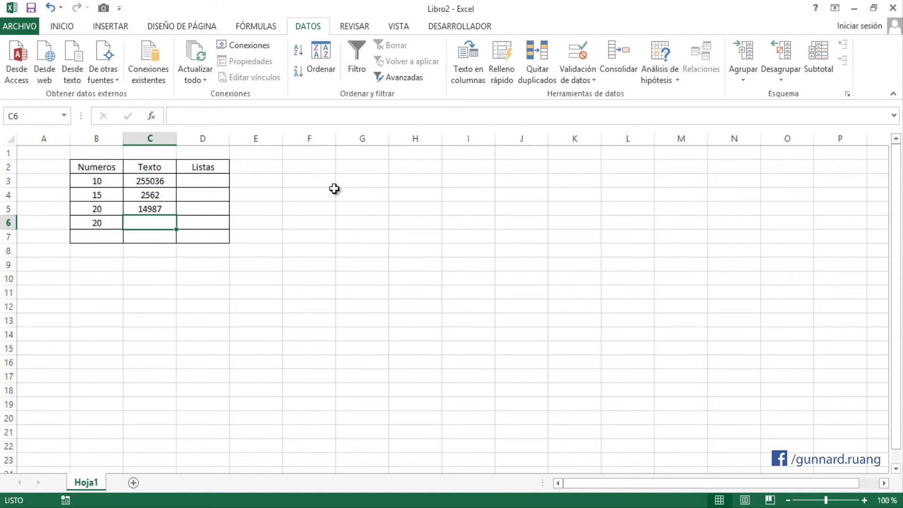
Test the maximum text length by trying to enter 2569458 in cell C6, and cancel the entry.
type("2569458")
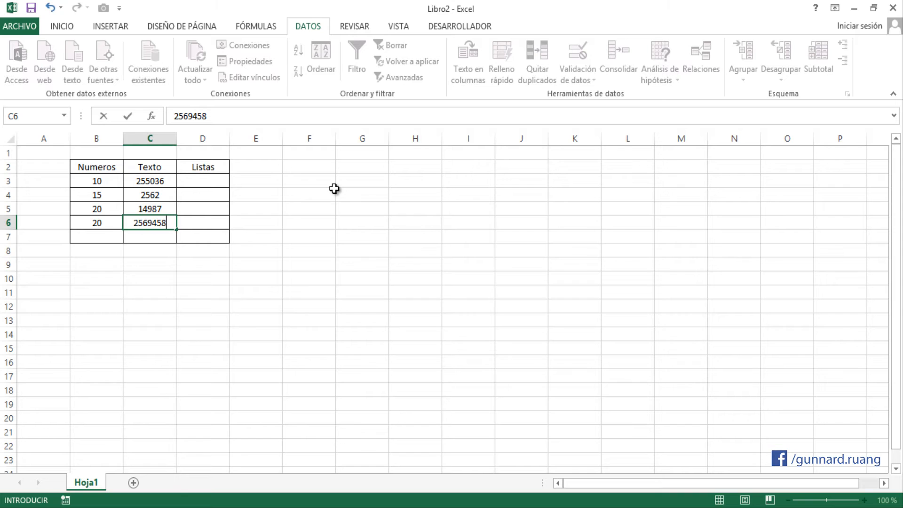
key("Return")
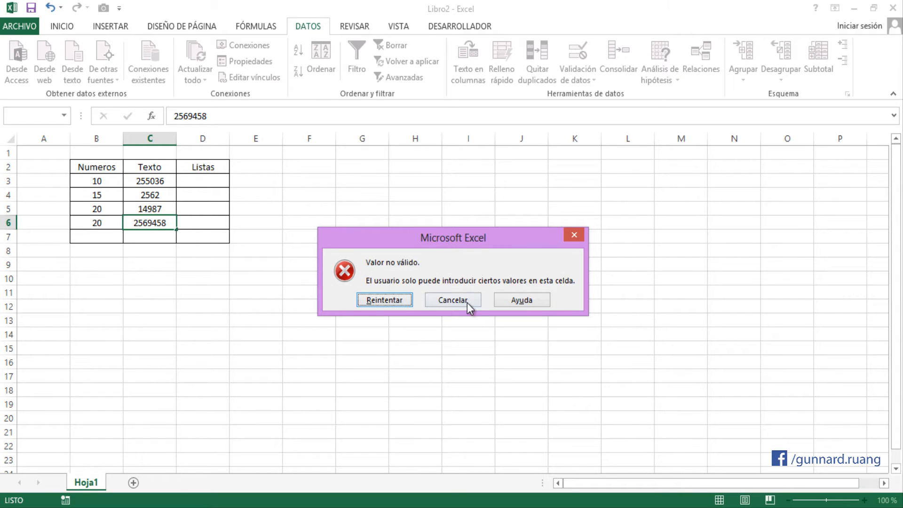
left_click(467, 303)
left_click_drag(165, 181, 155, 235)
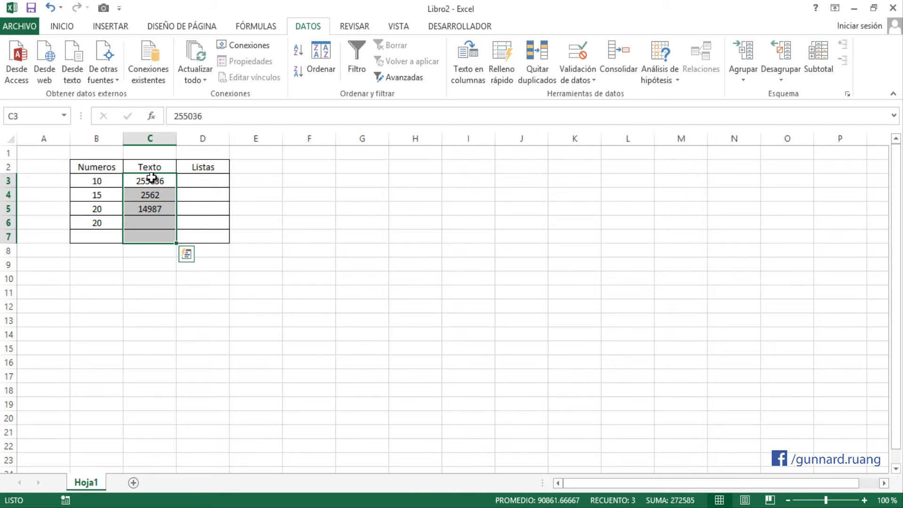
left_click(155, 221)
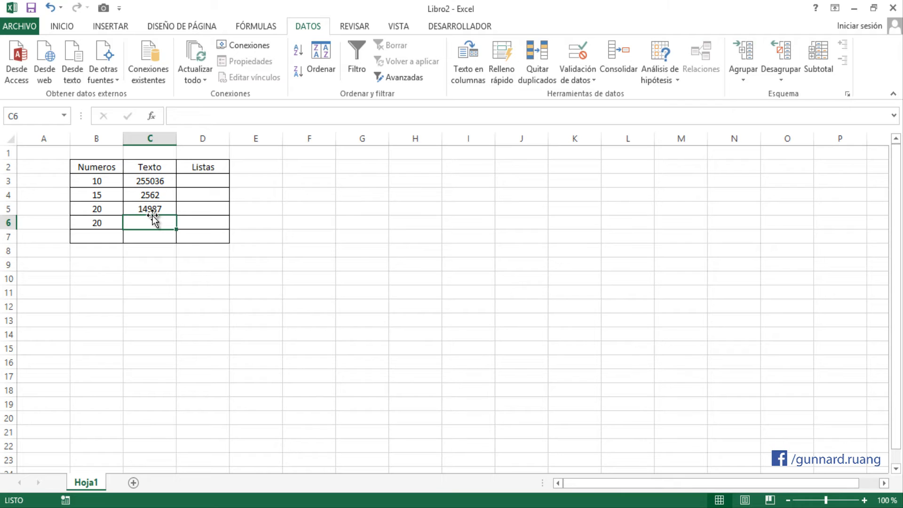
type("IIII")
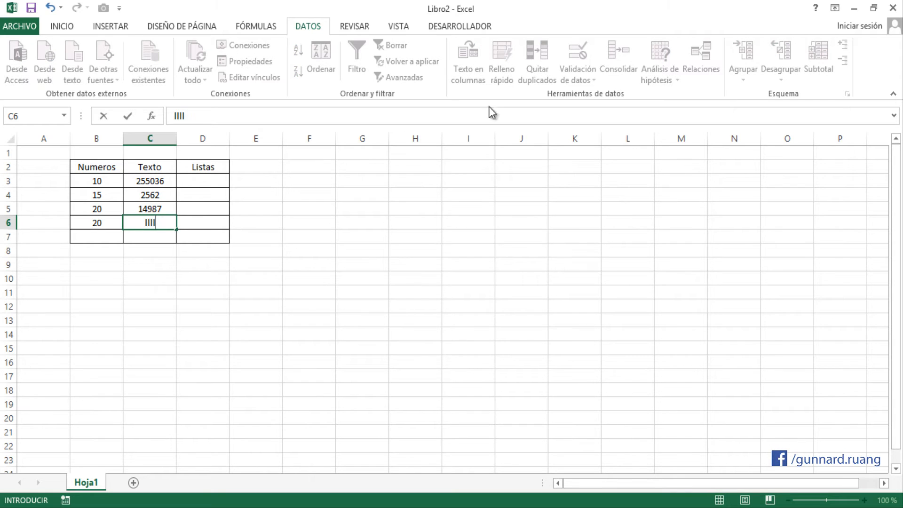
key("BackSpace")
key("BackSpace")
key("BackSpace")
key("BackSpace")
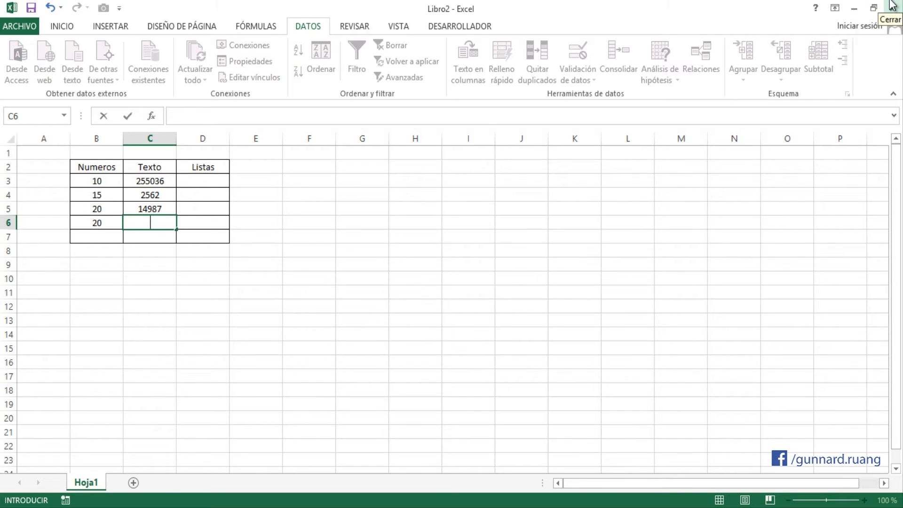
Enter LLLLLL in cell C6 of the Texto column.
type("LLLLLL")
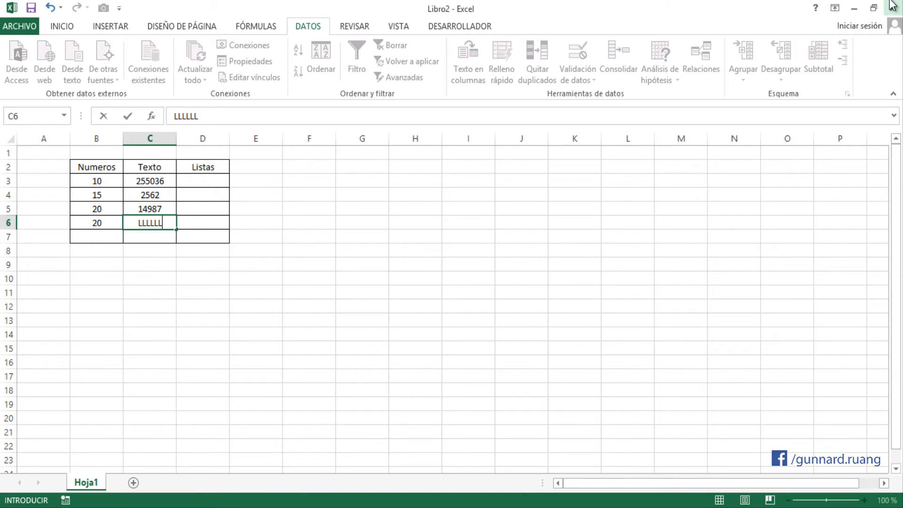
key("Return")
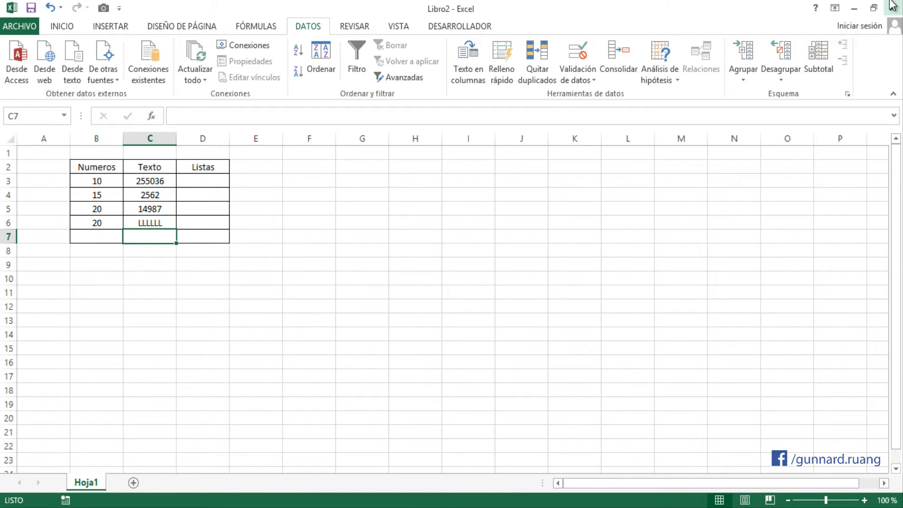
Test the maximum text length by trying to enter LLLLLLL in cell C7, and cancel the entry.
type("LLLLLL")
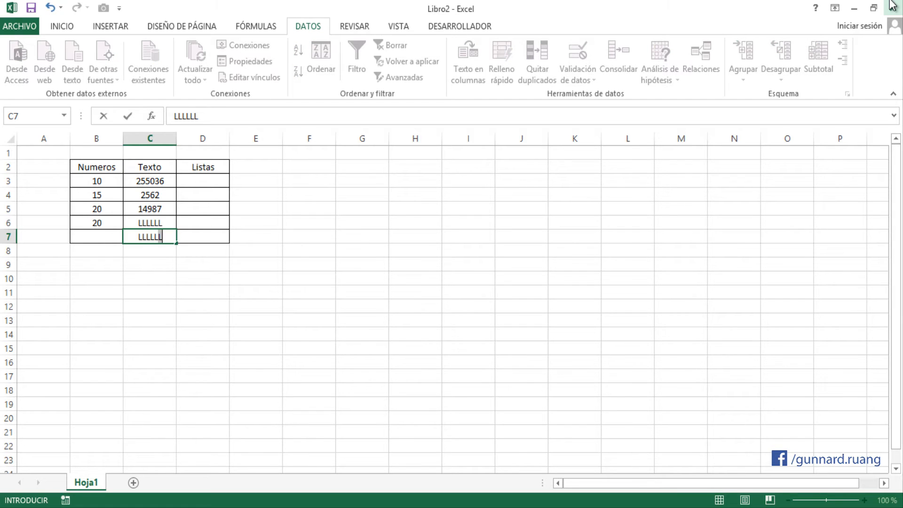
type("L")
key("Return")
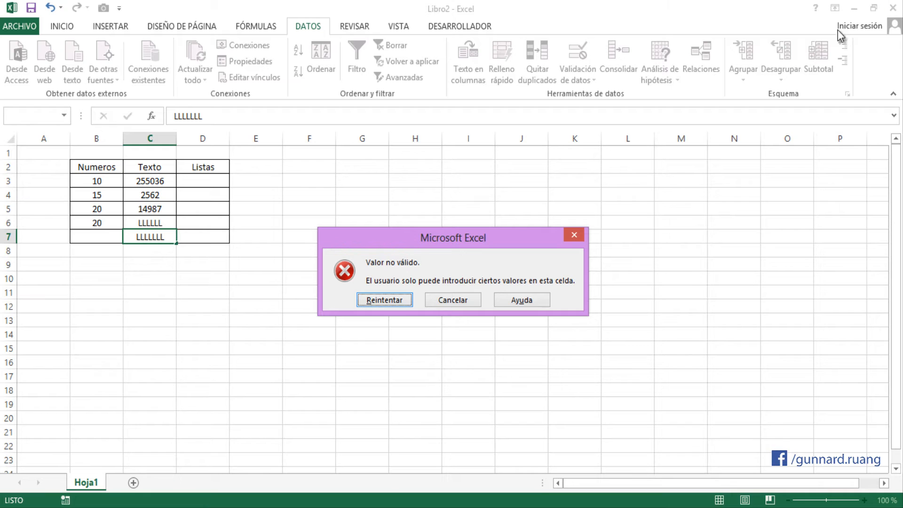
left_click(452, 300)
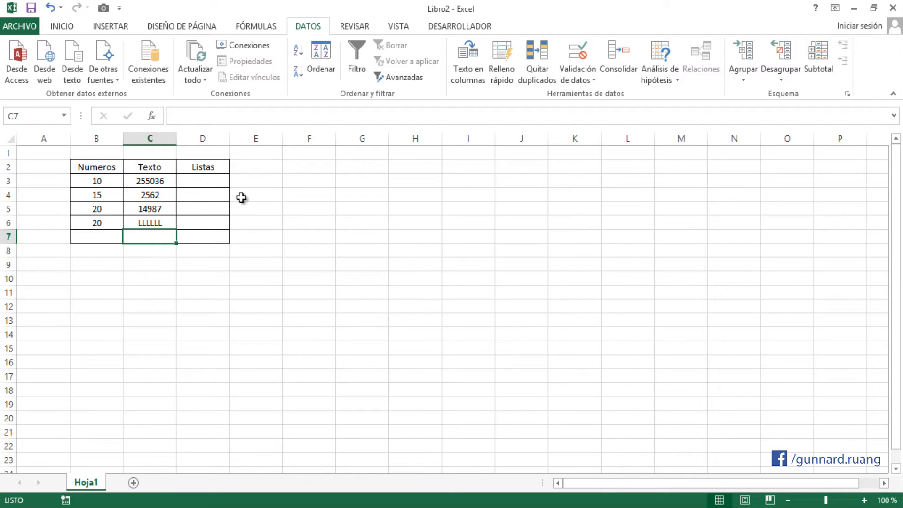
Enter Varón, Masculino and Hombre in cells D3, D4 and D5 of the Listas column.
left_click(200, 182)
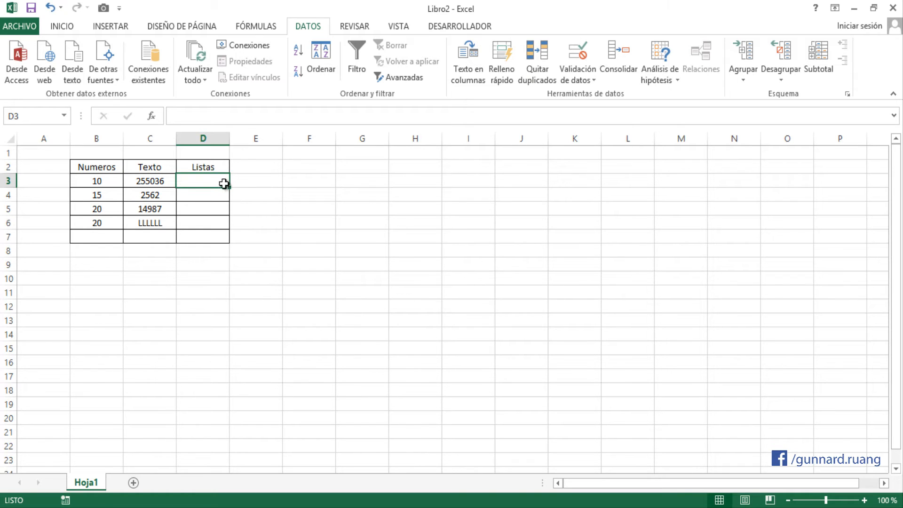
left_click(211, 237, "shift")
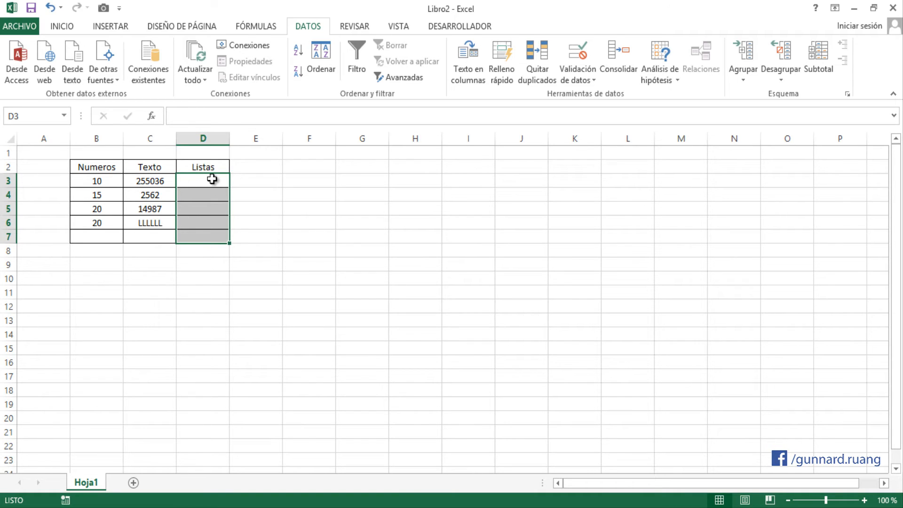
left_click(210, 181)
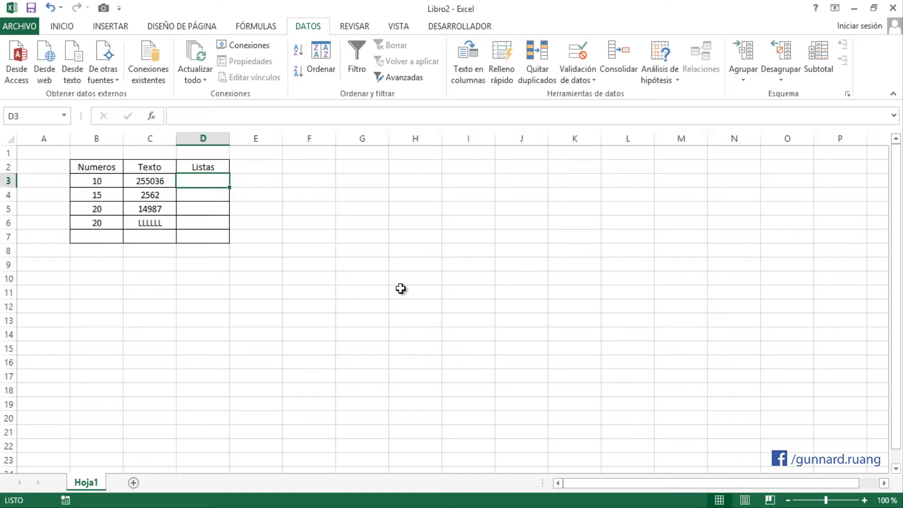
type("Varón")
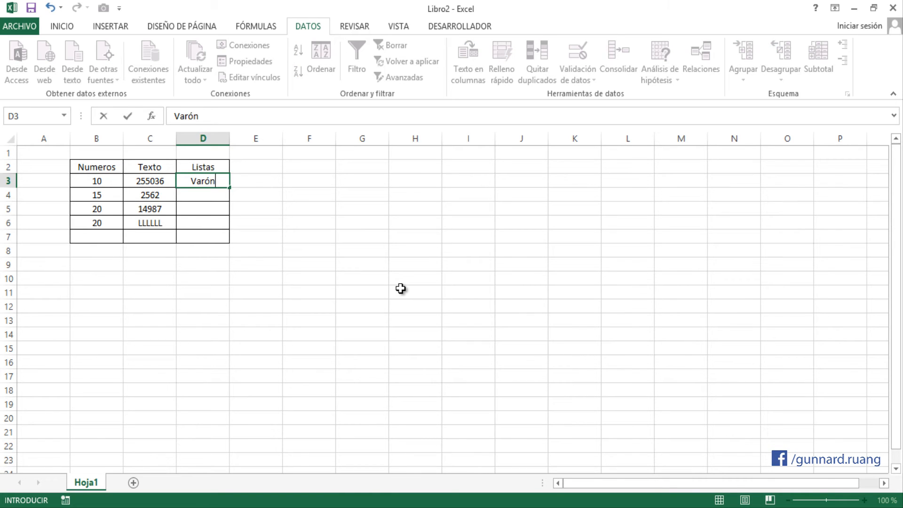
key("ctrl+Return")
key("Down")
type("Ma")
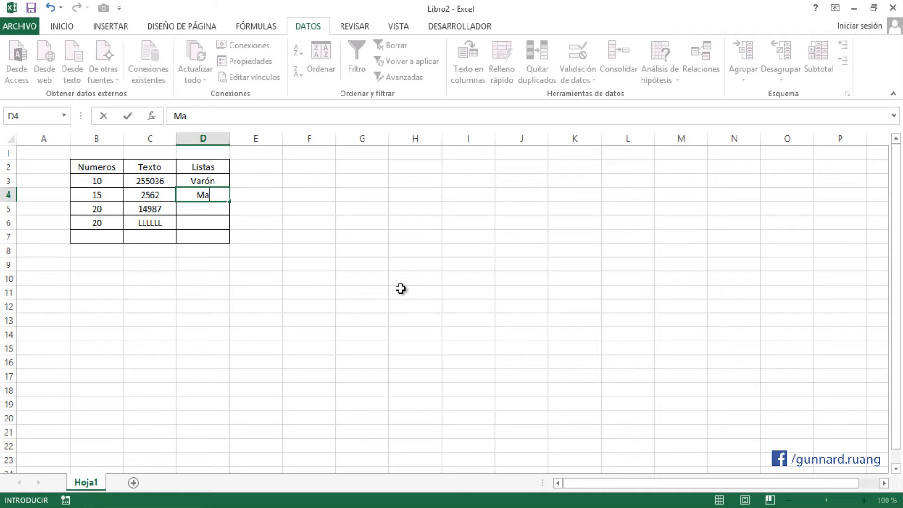
type("sculino")
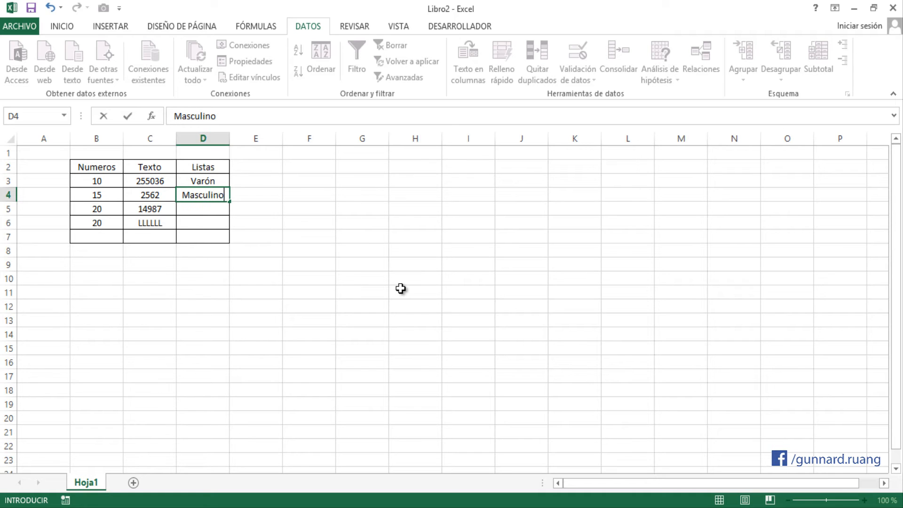
key("ctrl+Return")
key("Down")
type("Hombre")
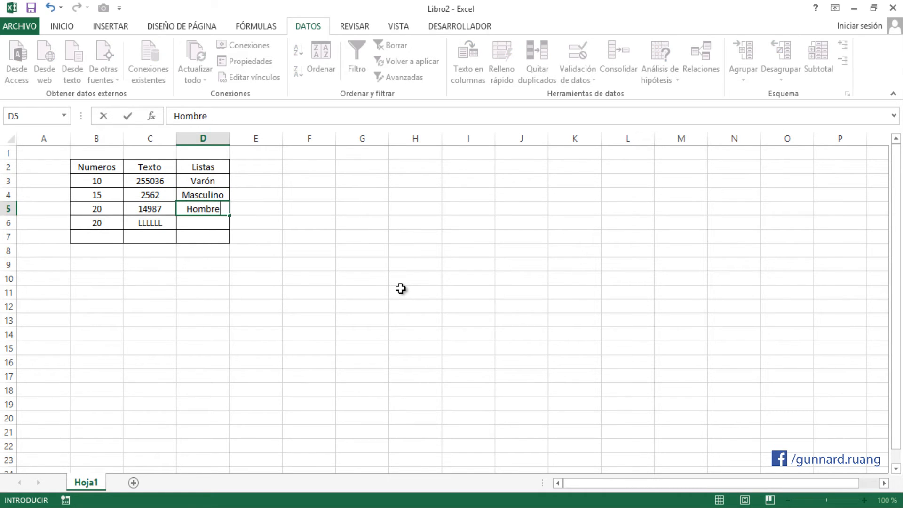
key("ctrl+Return")
key("Down")
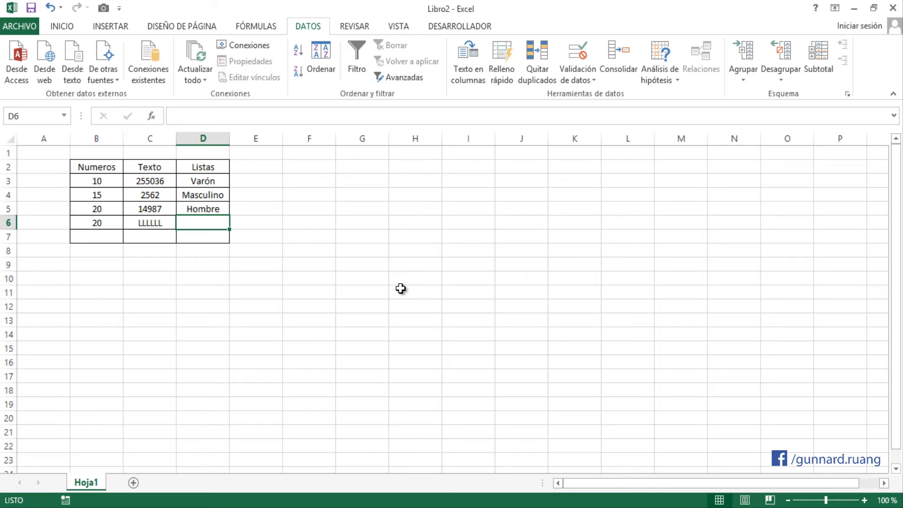
left_click_drag(208, 181, 207, 207)
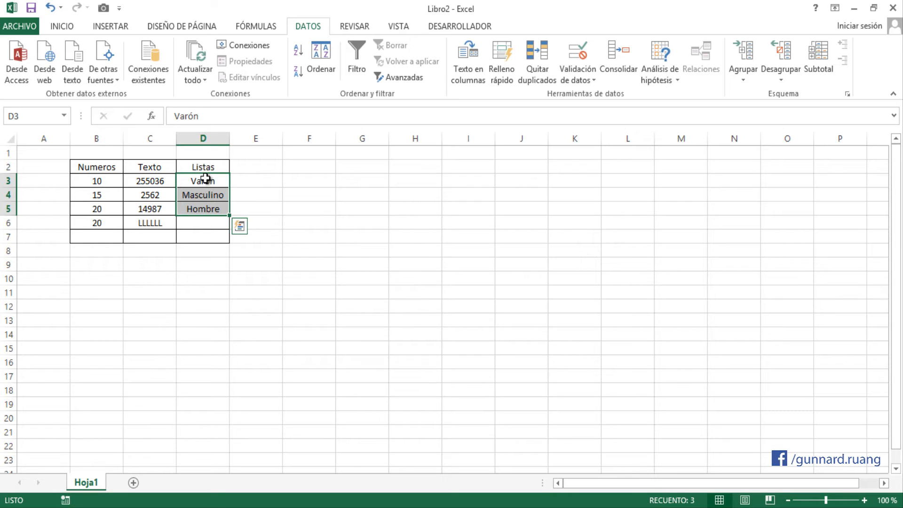
left_click(207, 252)
left_click(207, 277)
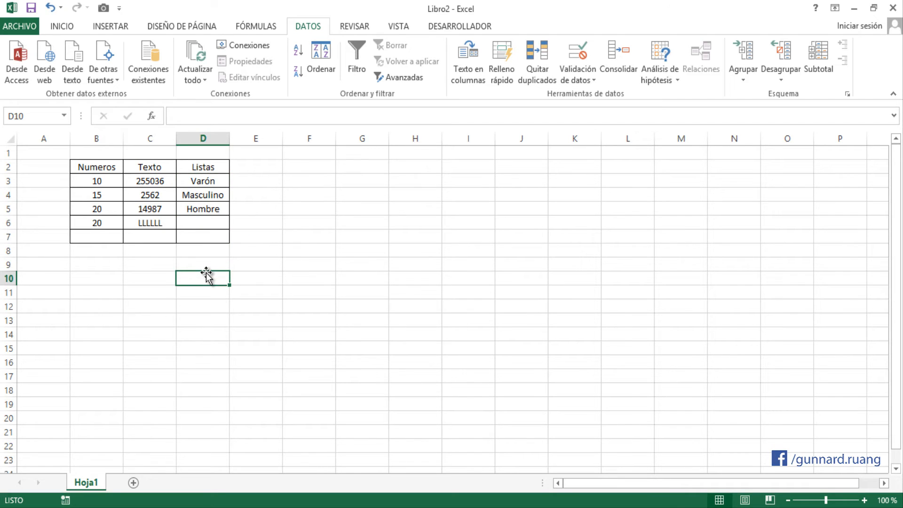
left_click(201, 221)
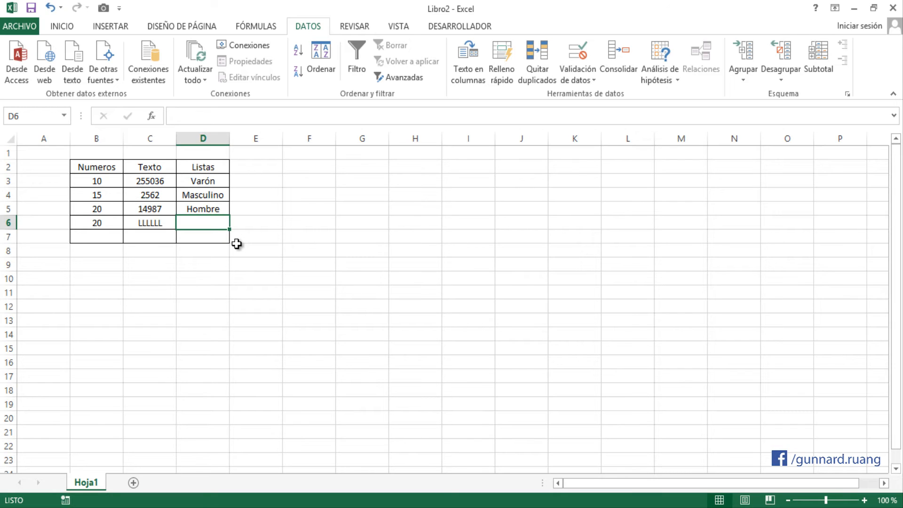
left_click(215, 252)
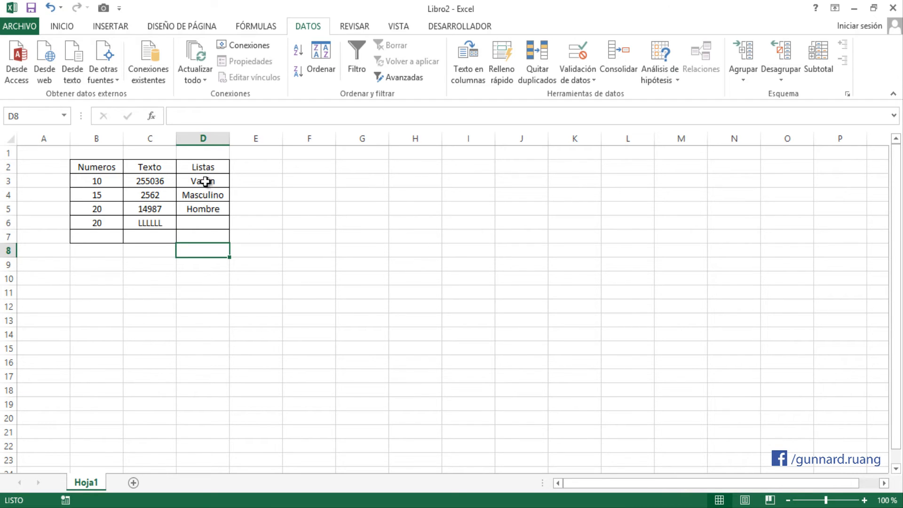
Clear the sample entries from cells D3:D6 of the Listas column.
left_click_drag(204, 180, 205, 222)
key("Delete")
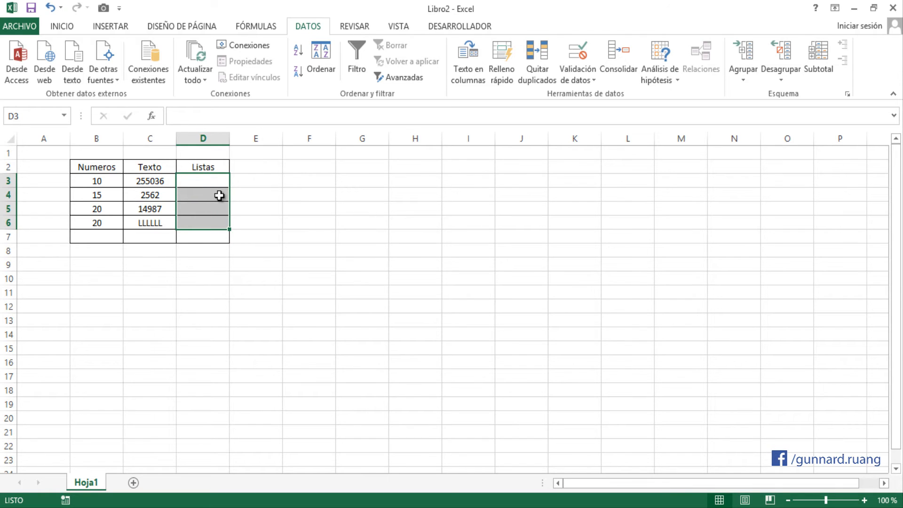
Apply a list validation to cells D3:D7 with Masculino,Femenino as the source.
left_click_drag(210, 179, 217, 241)
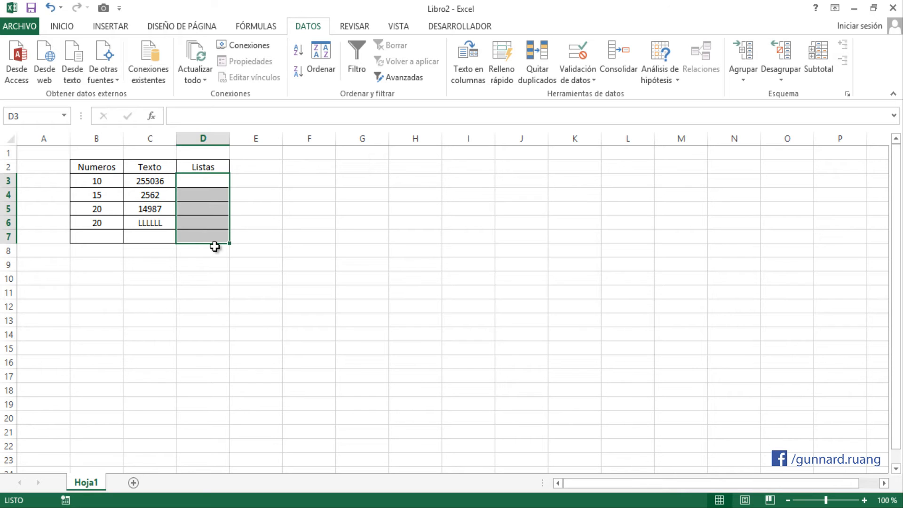
left_click(576, 54)
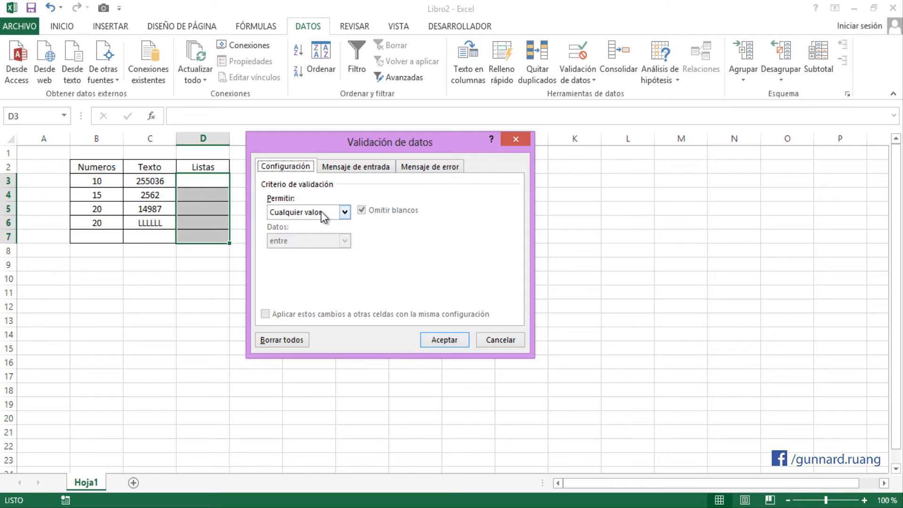
left_click(321, 211)
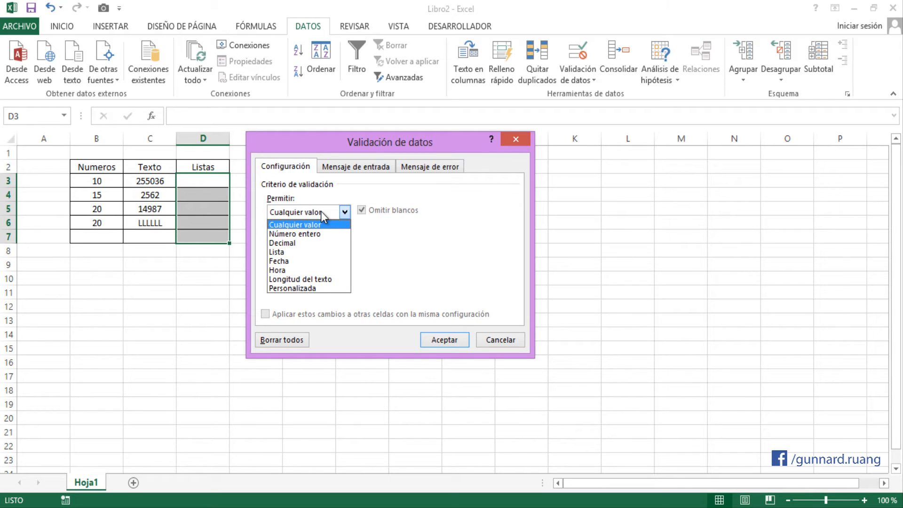
left_click(295, 252)
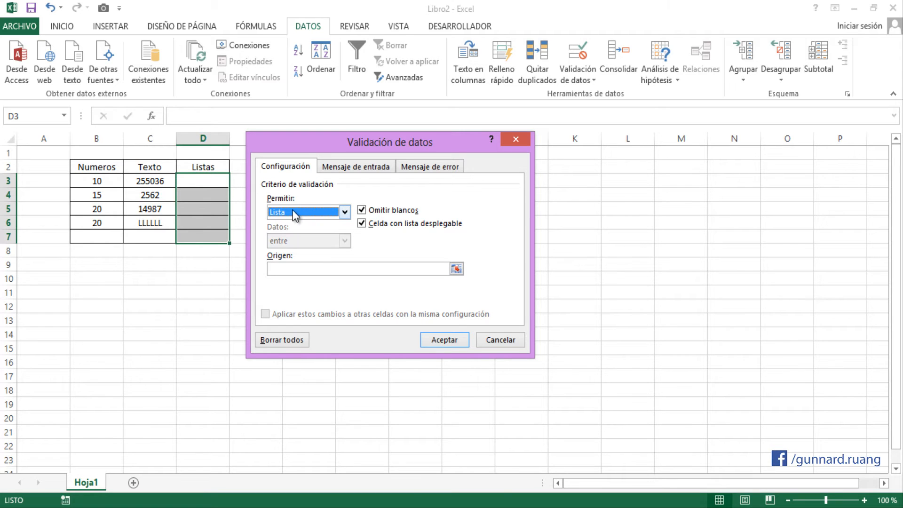
left_click(295, 268)
left_click_drag(316, 148, 308, 125)
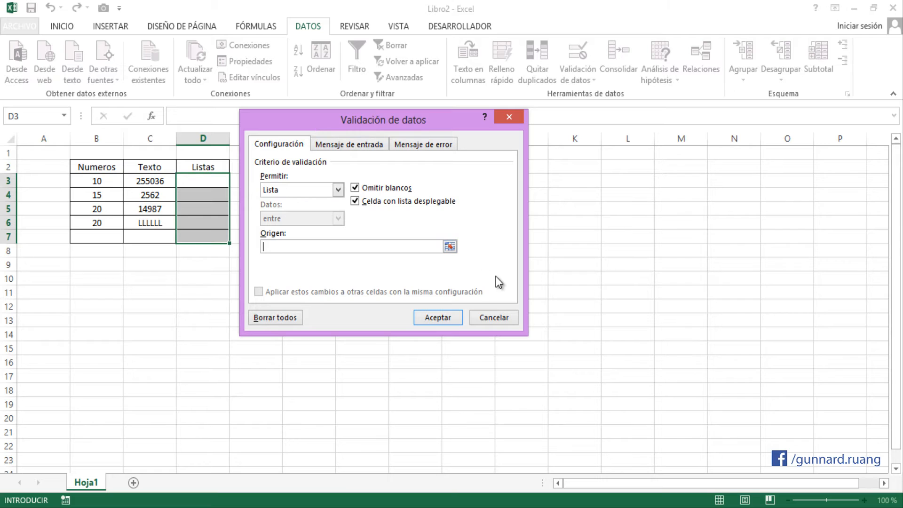
type("Masculino,Femenino")
left_click(452, 318)
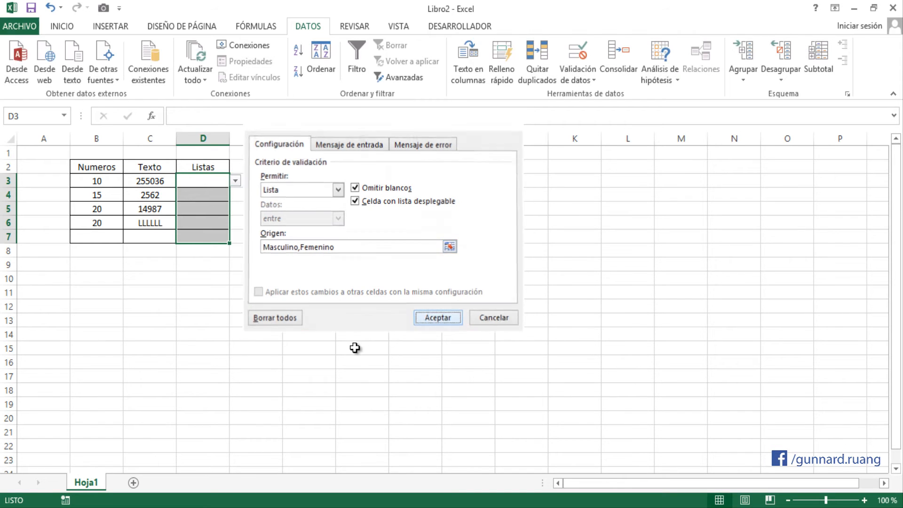
Choose Masculino from the validation list in cells D3 and D4.
left_click(203, 223)
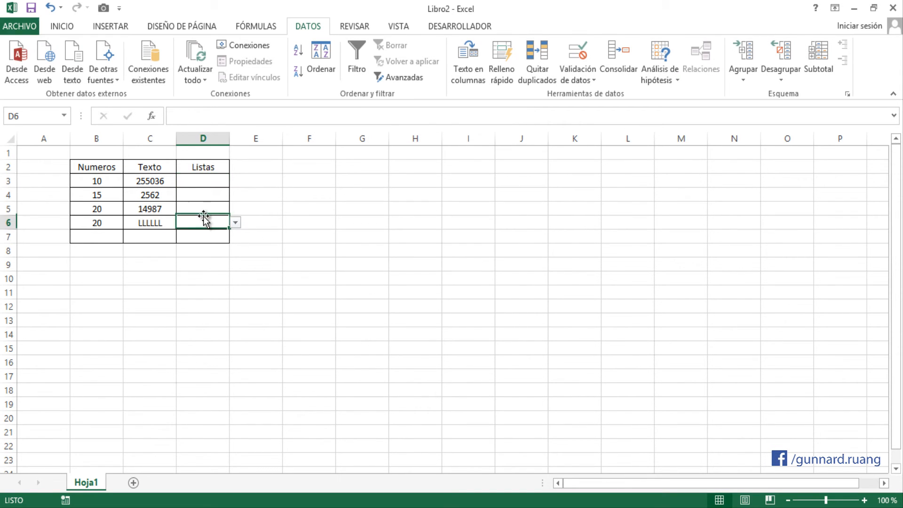
left_click(203, 180)
left_click(235, 181)
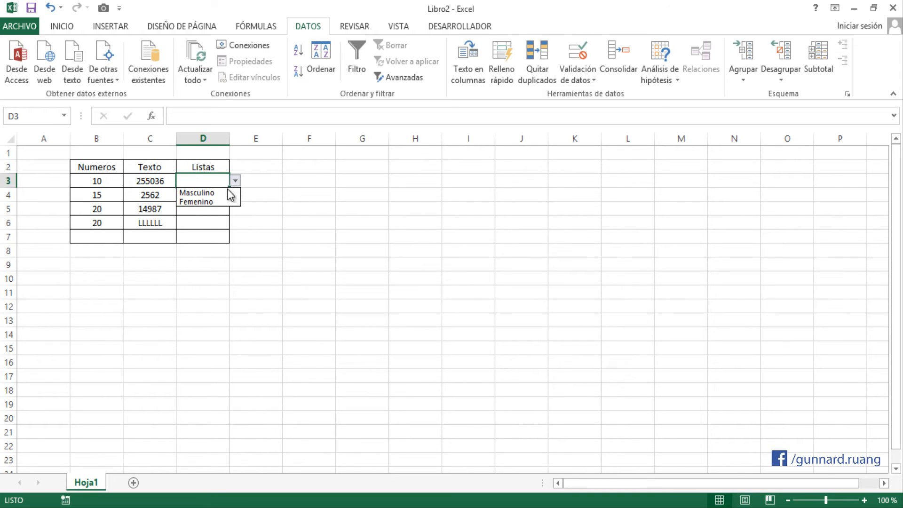
left_click(224, 195)
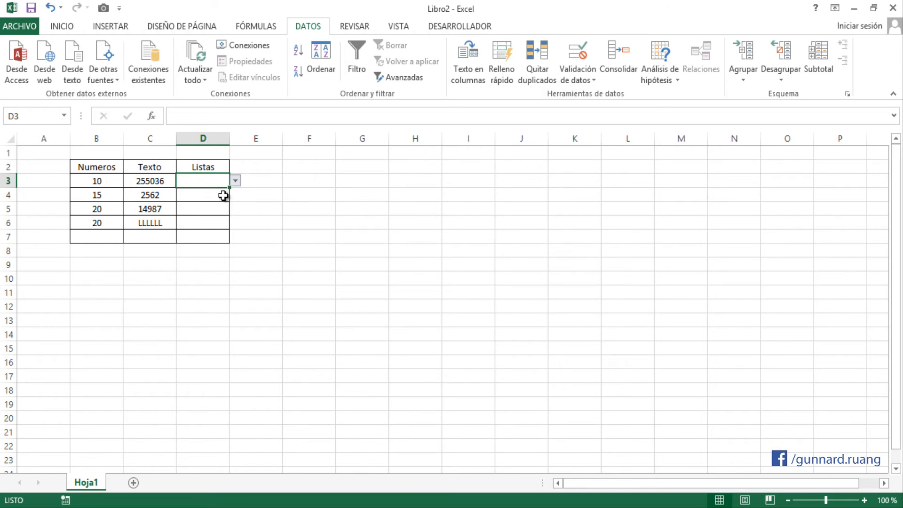
left_click(222, 193)
left_click(235, 195)
left_click(221, 206)
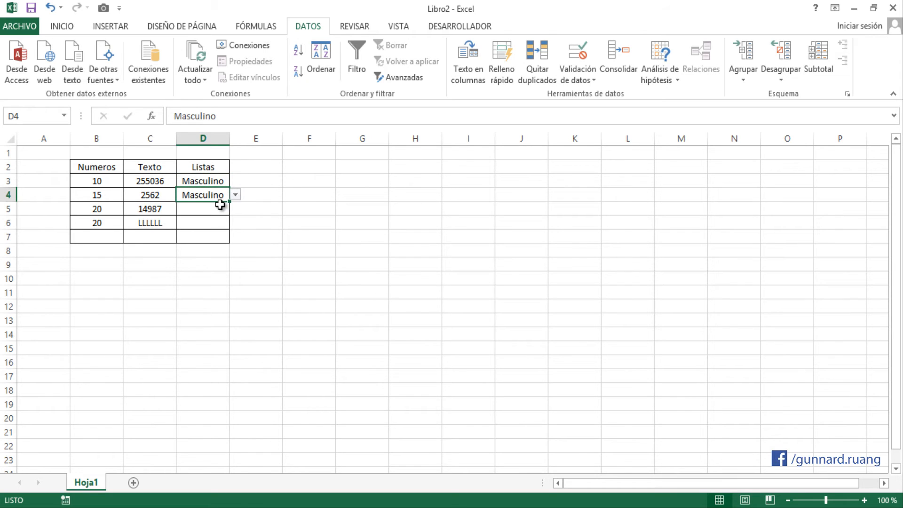
Test the list rule by trying to enter Hombre in cell D4, and cancel the entry.
type("Hombre")
key("Return")
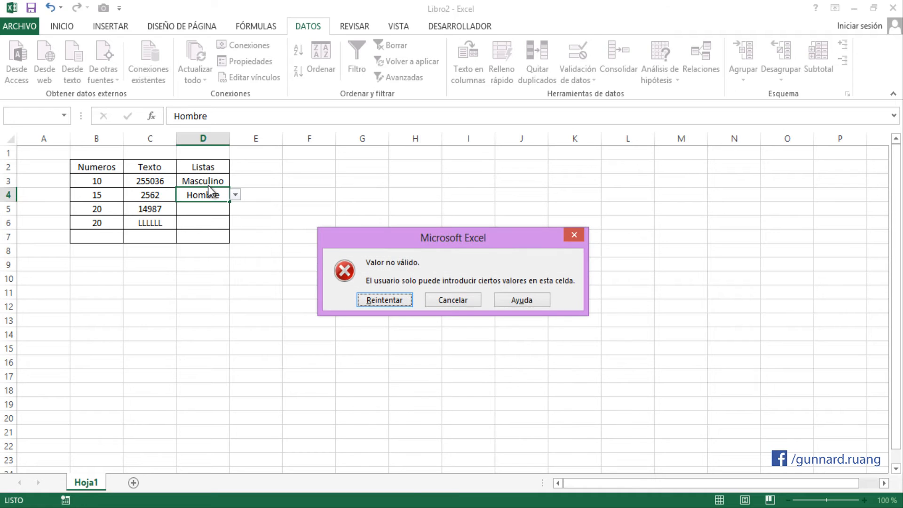
left_click(446, 305)
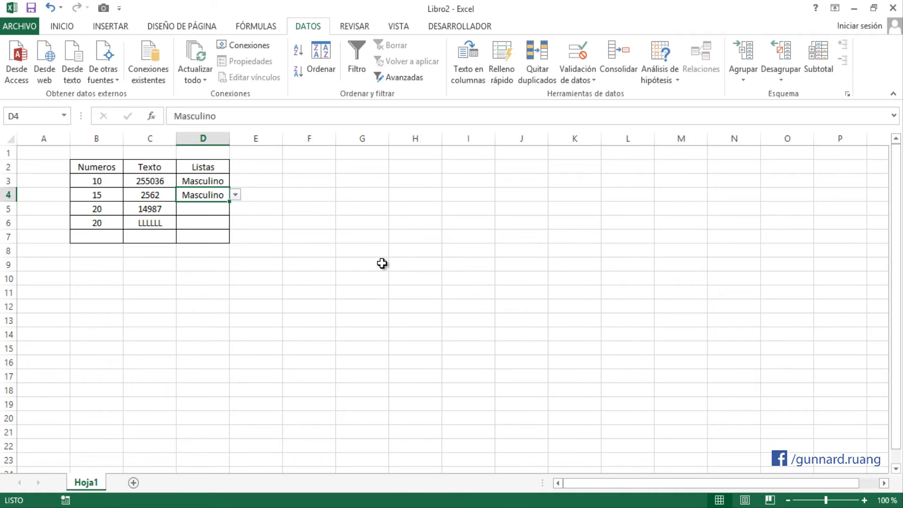
Change cell D4 to Femenino using its validation list.
left_click(235, 194)
left_click(207, 218)
Review the list validation settings of cells D3:D7, including the source entries, and close them without changes.
left_click_drag(203, 183, 207, 239)
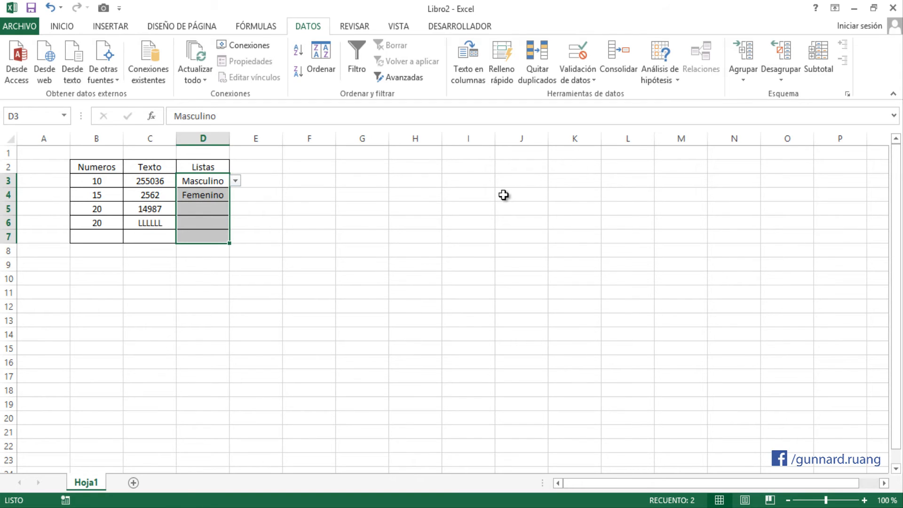
left_click(575, 55)
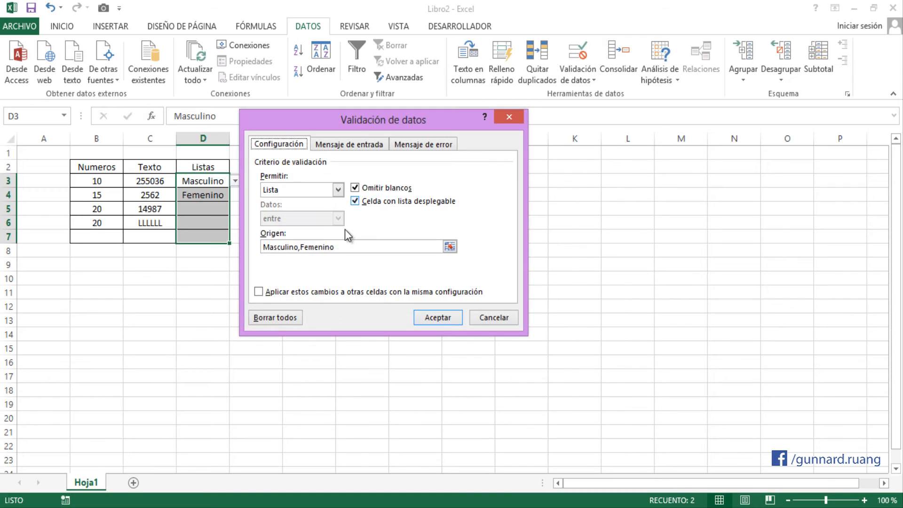
left_click(347, 243)
left_click(348, 246)
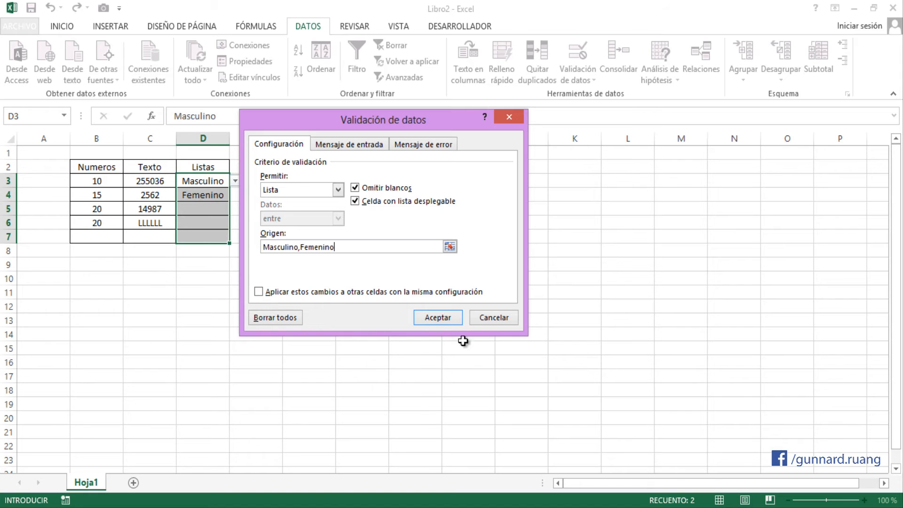
left_click(489, 318)
Enter the years 1960, 1961 and 1962 in cells H3, H4 and H5.
left_click_drag(267, 188, 289, 197)
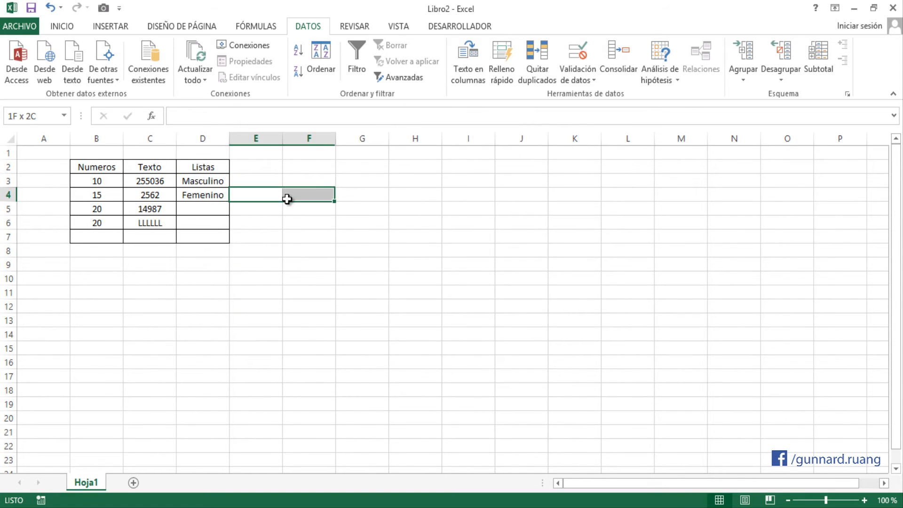
left_click(323, 181)
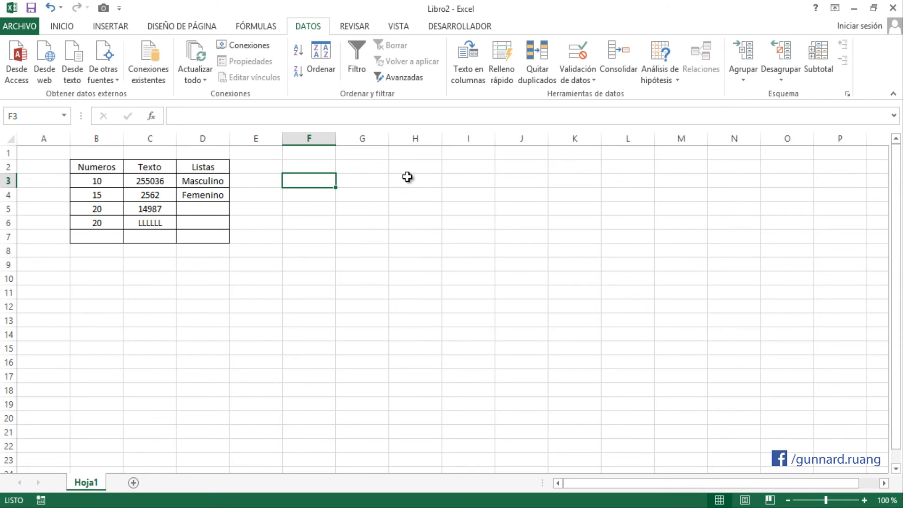
left_click(407, 177)
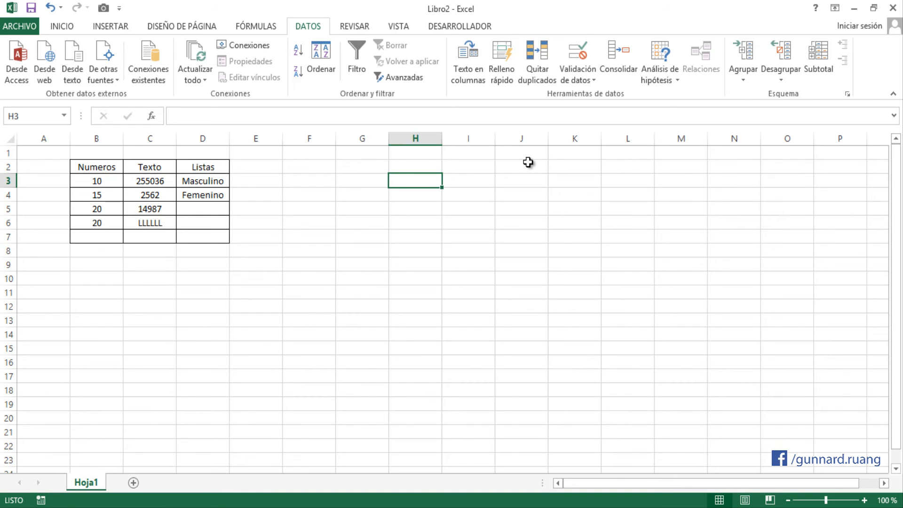
type("1960")
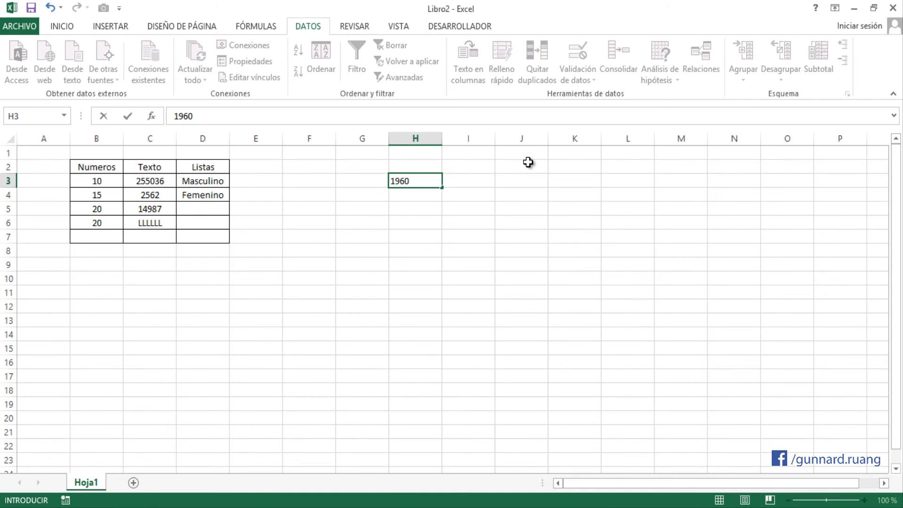
key("Return")
left_click(430, 184)
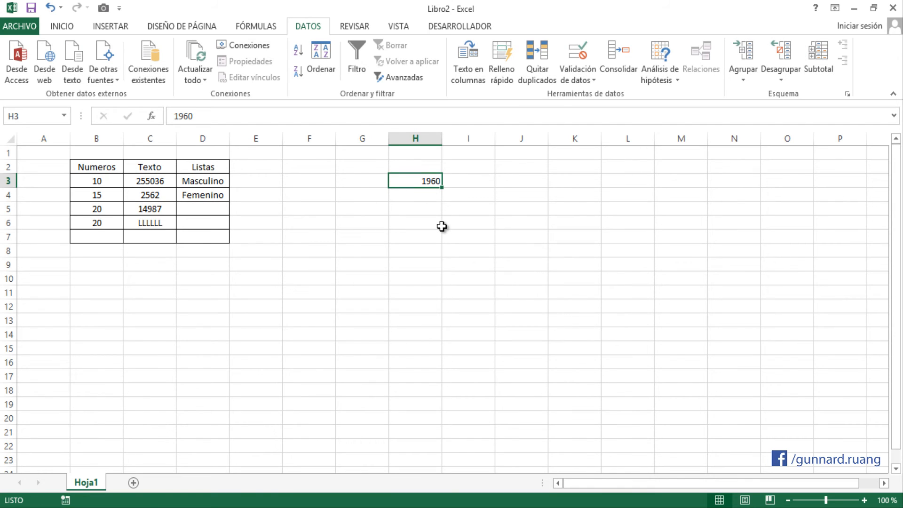
key("Return")
type("1961")
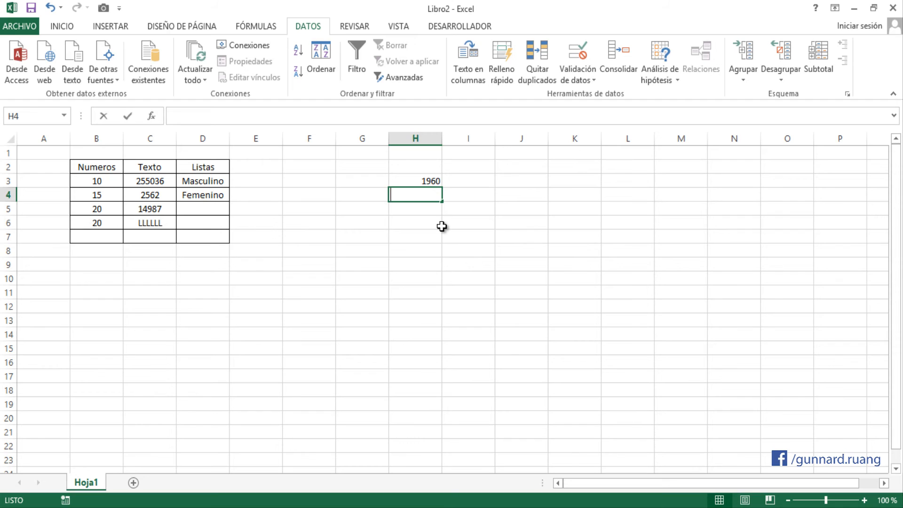
key("Return")
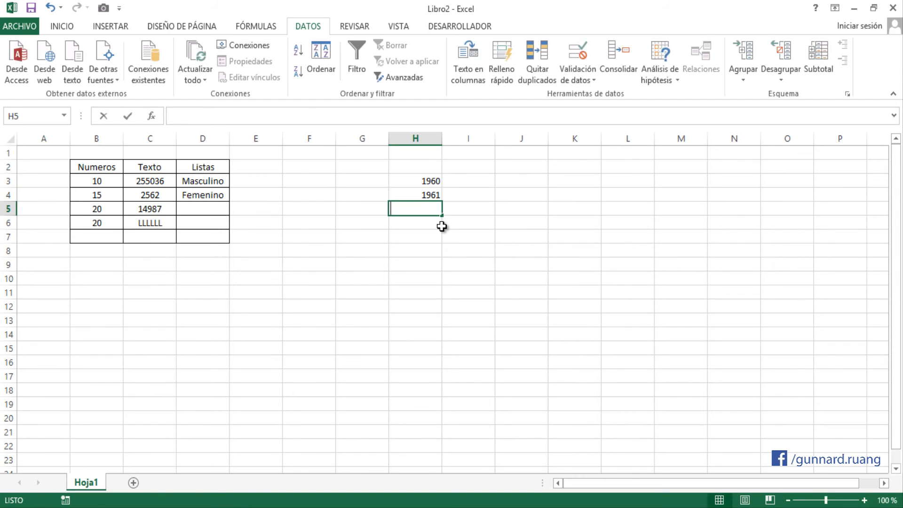
type("1962")
key("Return")
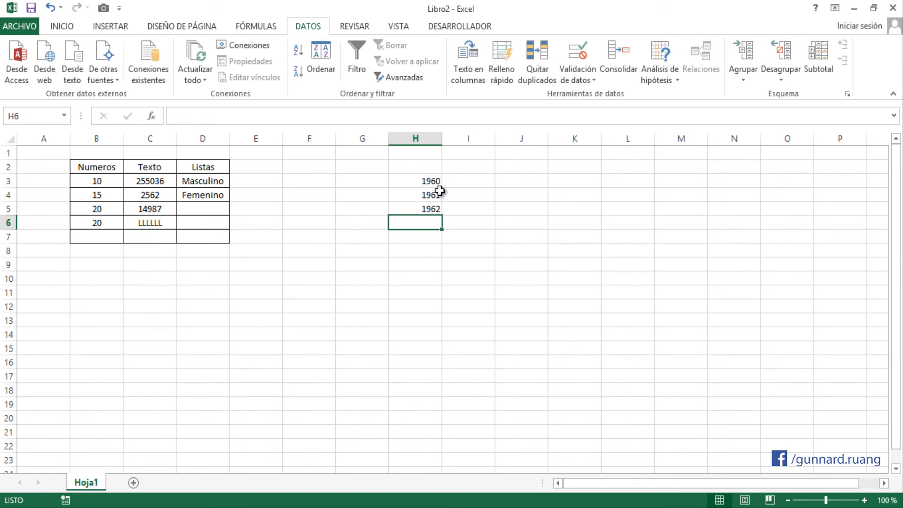
Extend the year series from H3:H5 down to 2014 in cell H57 and check the filled range.
left_click_drag(429, 181, 427, 210)
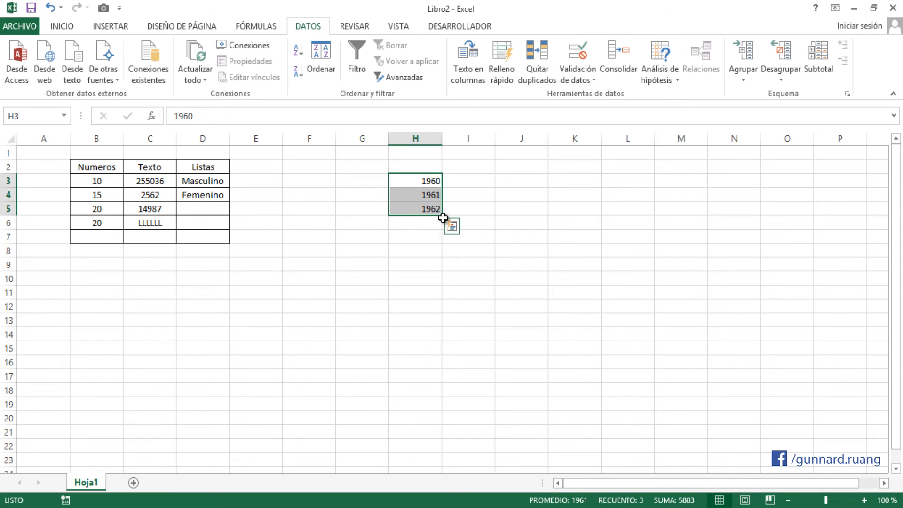
left_click_drag(442, 215, 426, 159)
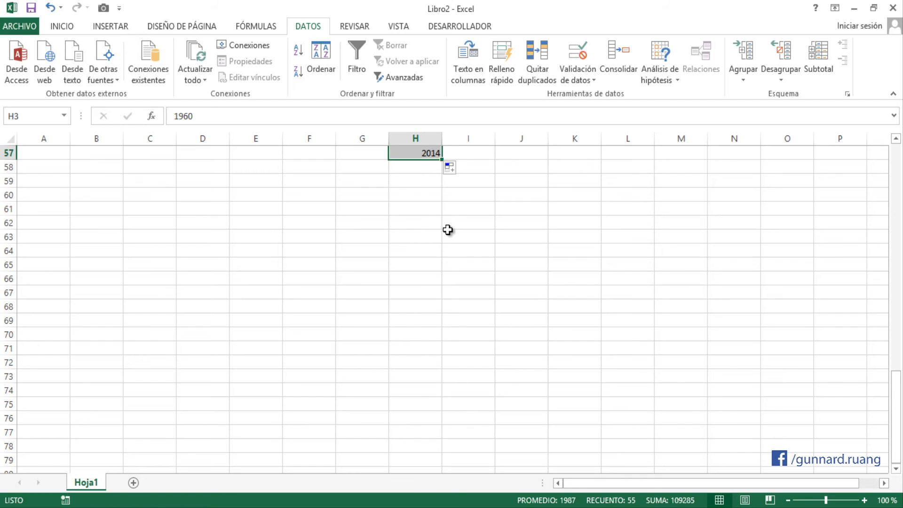
scroll(449, 233, "up", 1)
scroll(451, 249, "up", 11)
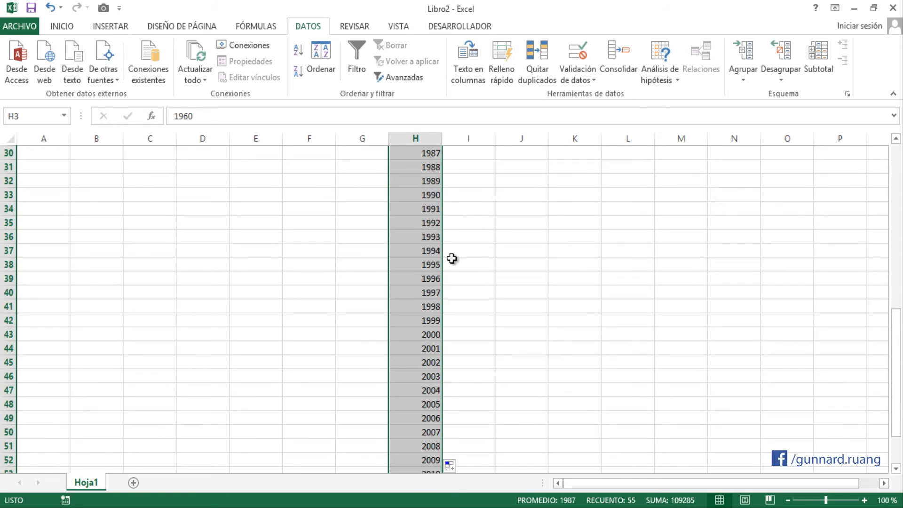
scroll(452, 258, "up", 7)
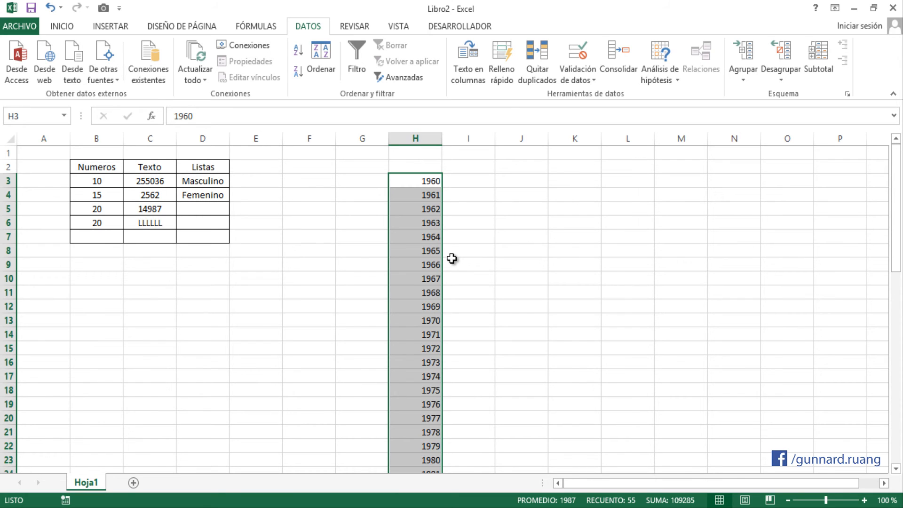
scroll(446, 299, "down", 1)
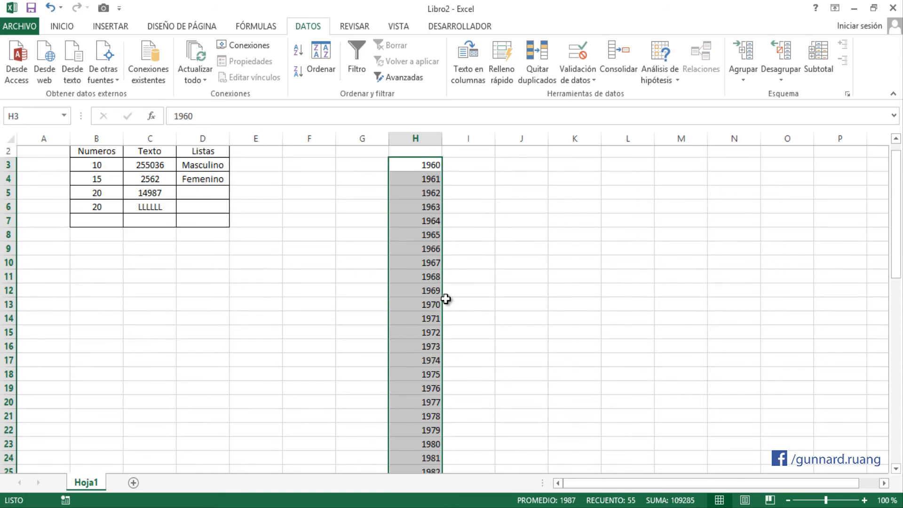
scroll(446, 299, "down", 13)
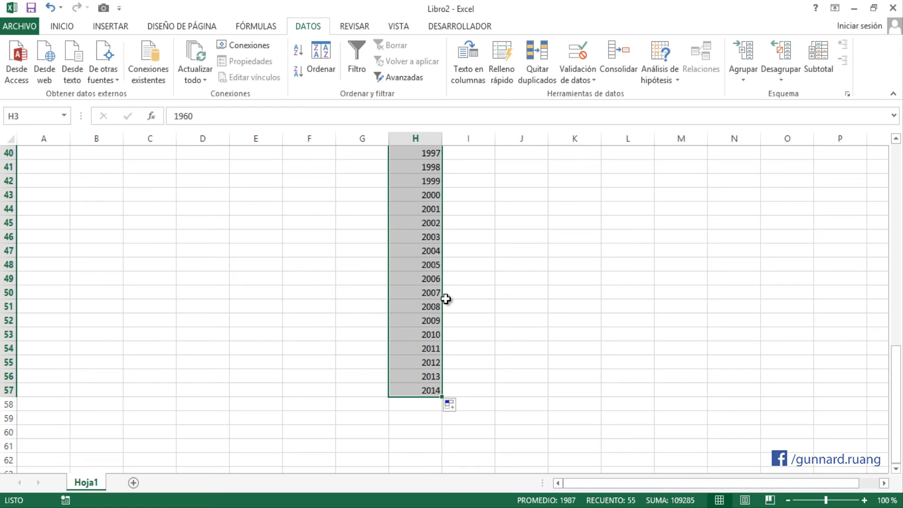
scroll(446, 300, "up", 13)
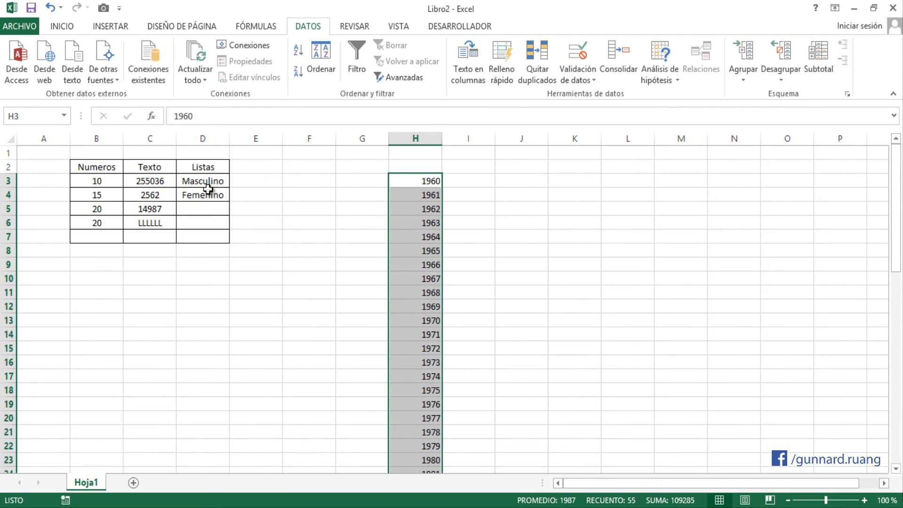
Clear the contents of cells D3:D7 and replace their list validation source with the range =$H$3:$H$57.
left_click_drag(207, 185, 210, 237)
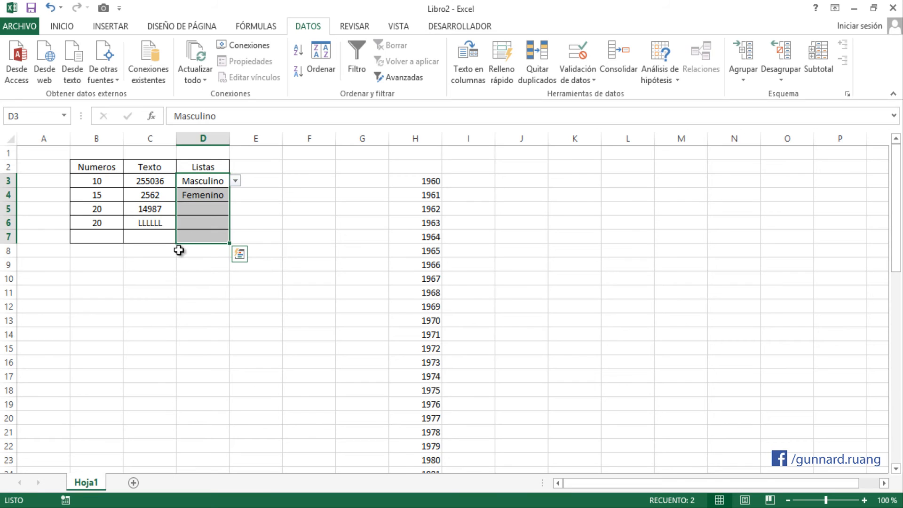
key("Delete")
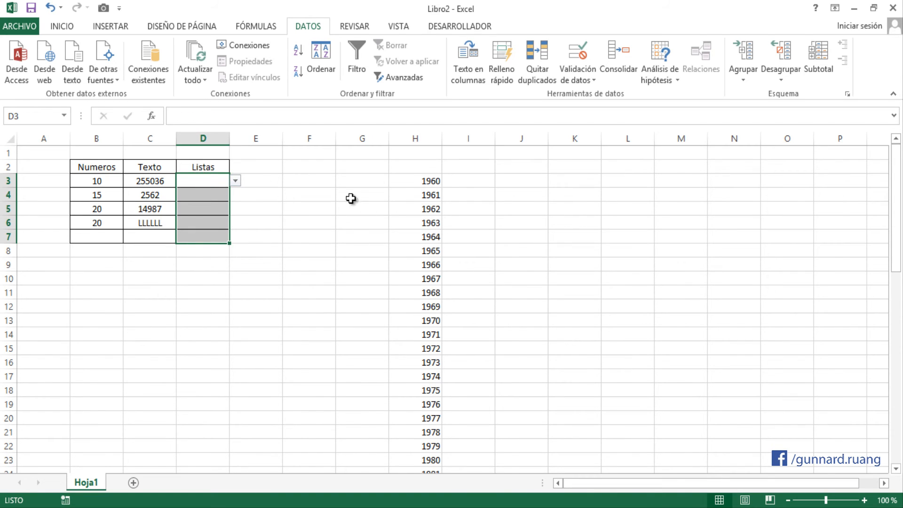
left_click(578, 52)
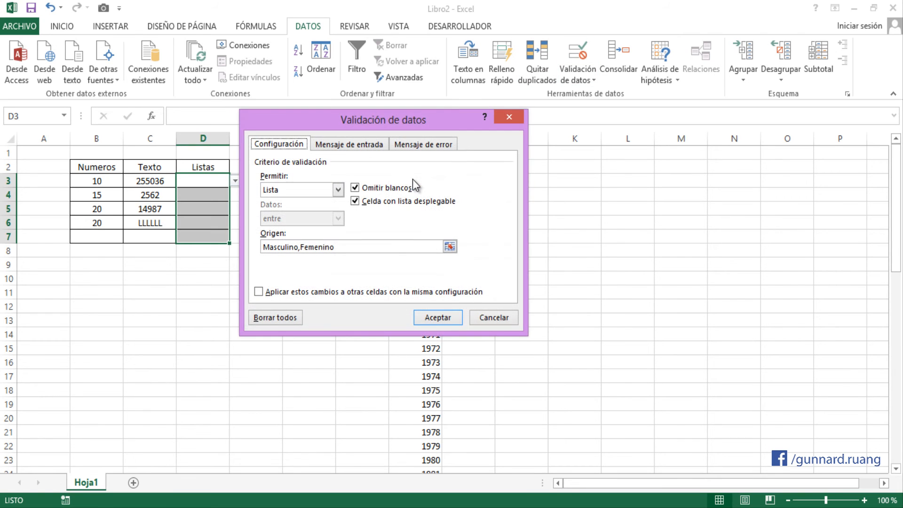
left_click_drag(376, 121, 197, 117)
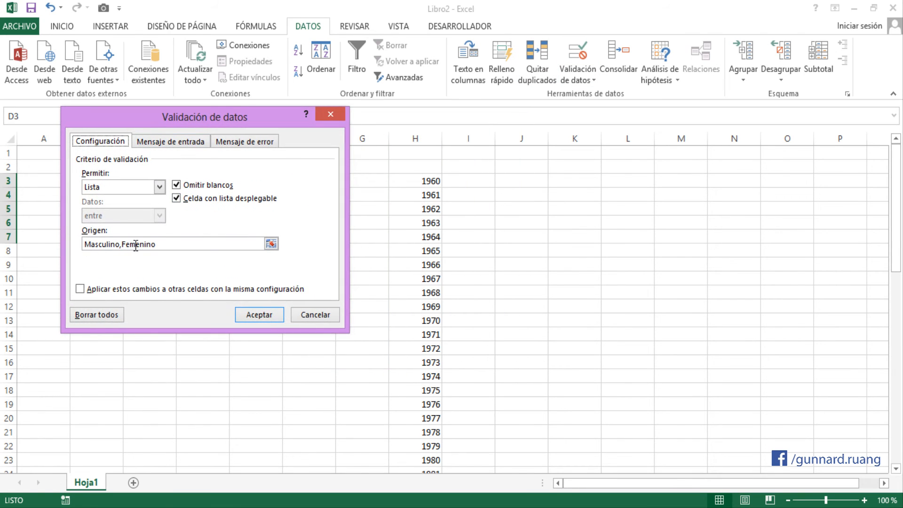
left_click_drag(157, 244, 83, 244)
key("BackSpace")
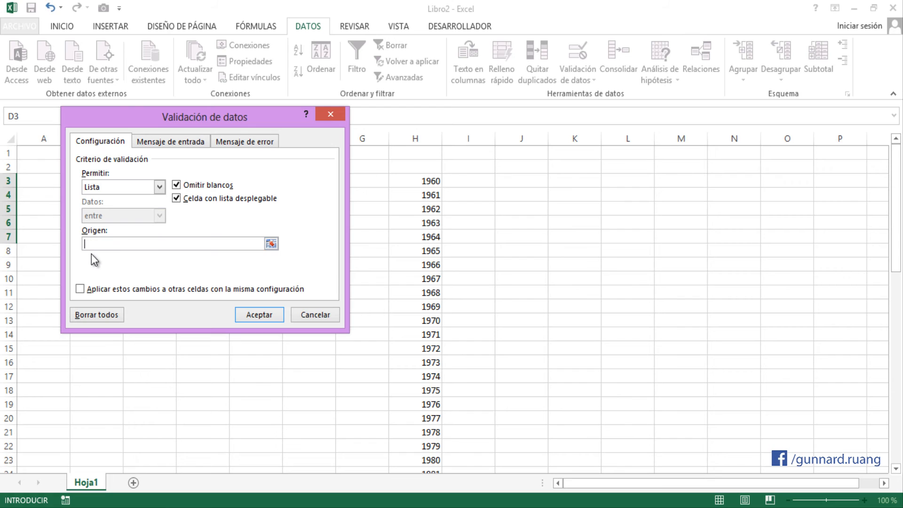
left_click(271, 243)
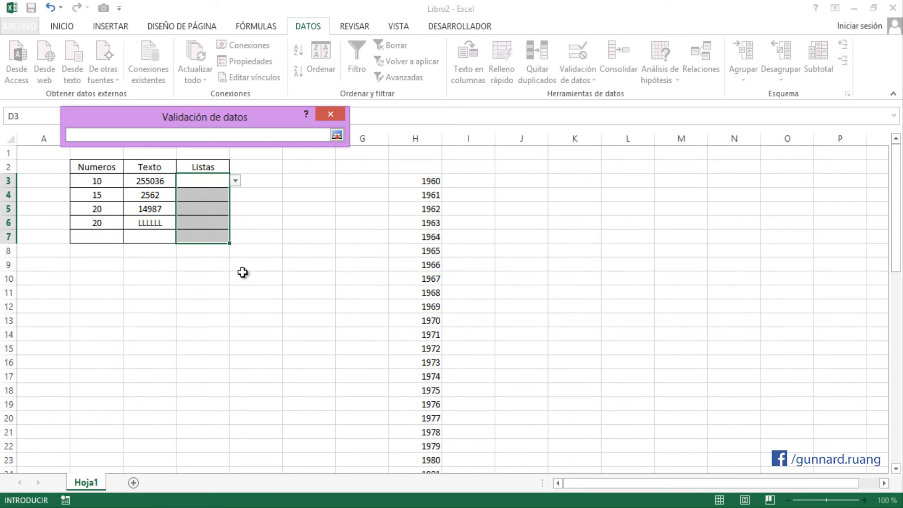
left_click_drag(419, 183, 409, 447)
left_click(337, 135)
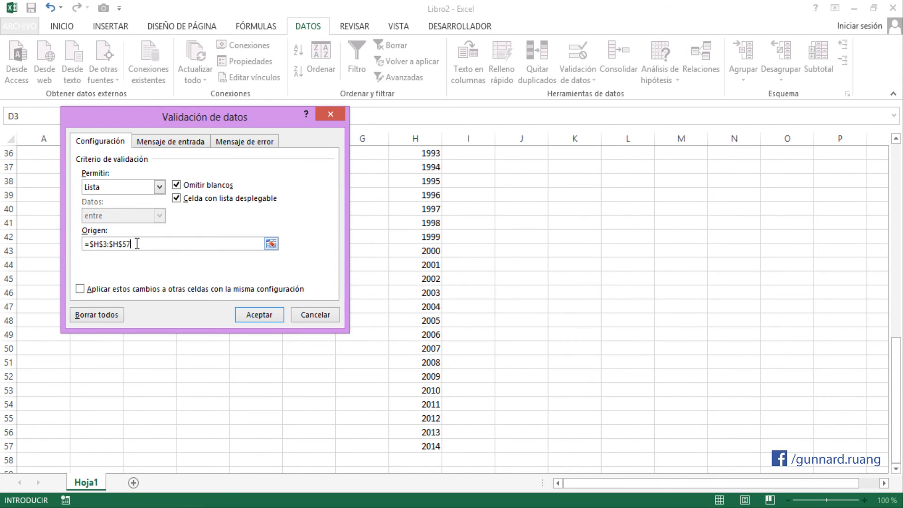
left_click(258, 316)
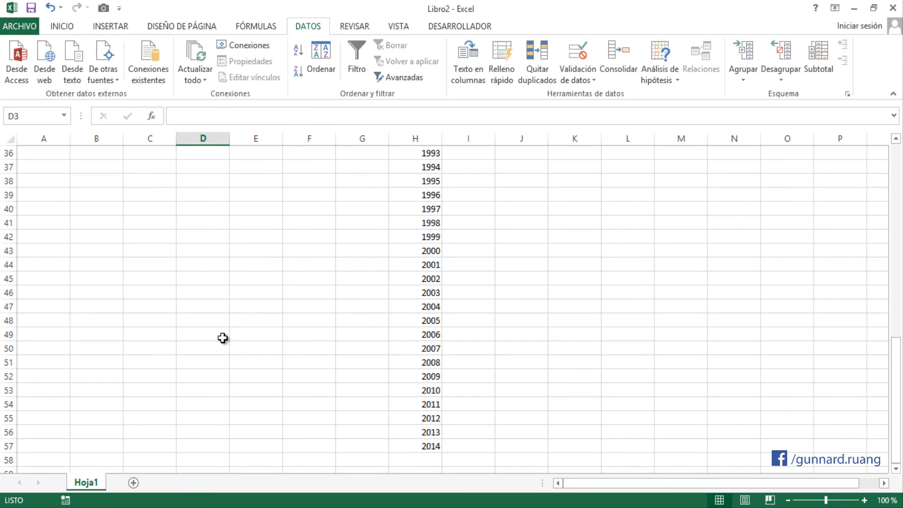
Inspect the years offered by the validation list in cell D3 and close it without choosing one.
scroll(681, 246, "up", 4)
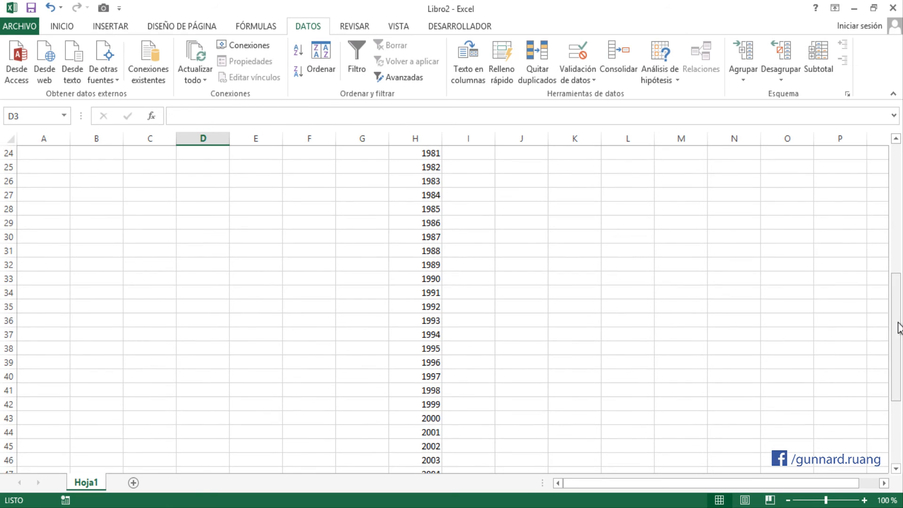
scroll(898, 326, "up", 2)
scroll(901, 226, "up", 6)
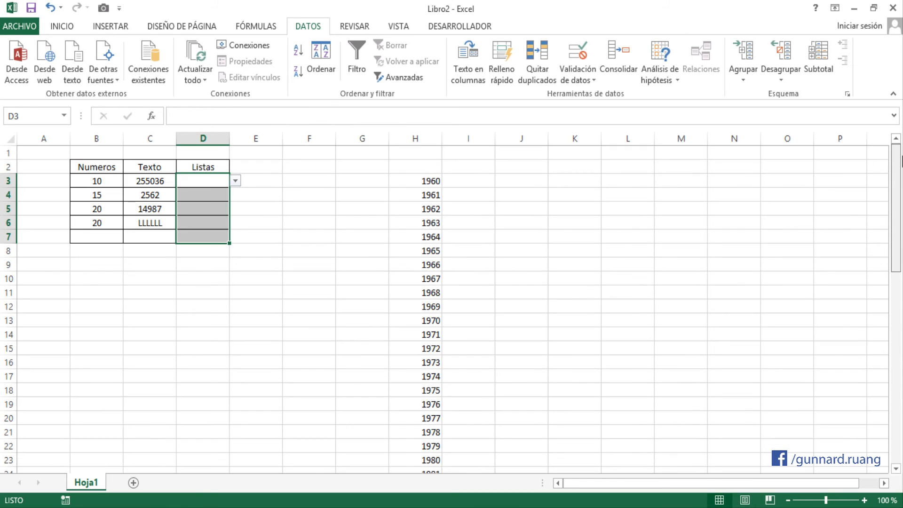
left_click(201, 187)
left_click(235, 181)
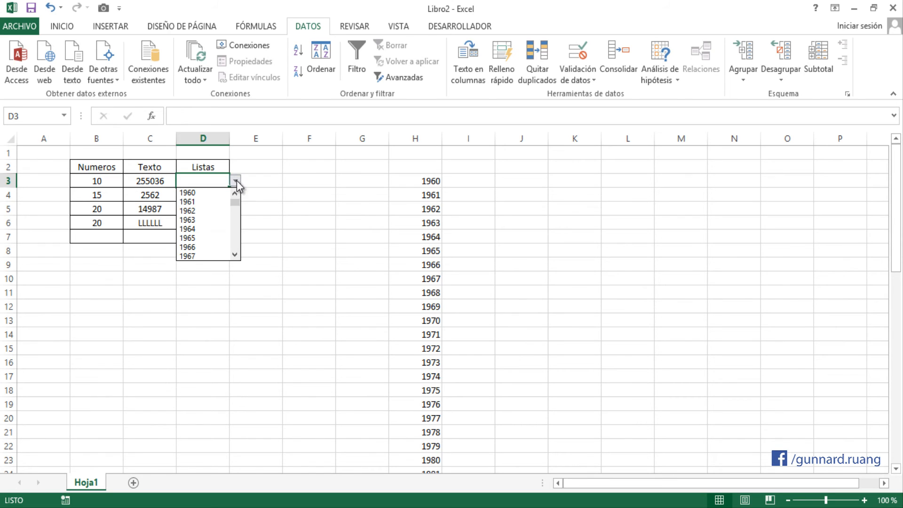
mouse_move(238, 199)
left_mouse_down()
mouse_move(235, 251)
mouse_move(236, 195)
left_mouse_up()
left_click(214, 179)
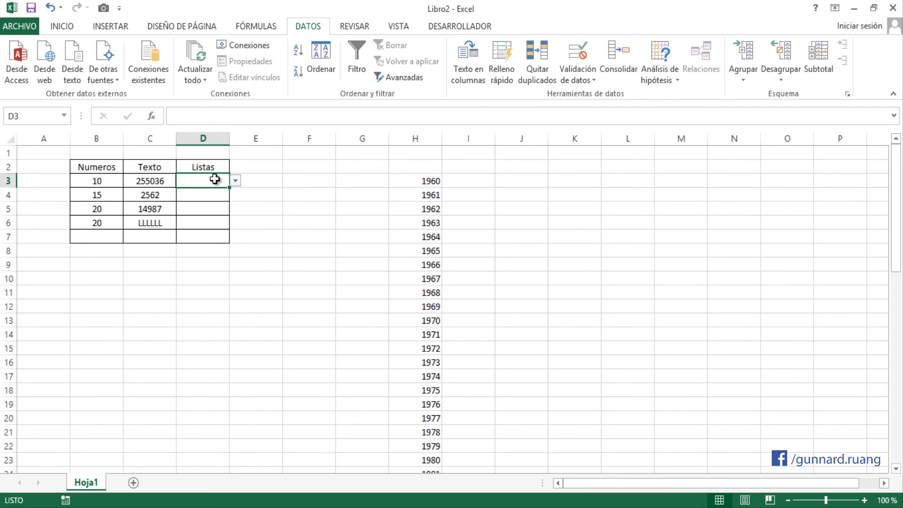
Review the list validation criteria and source range of cell D3, and close them without changes.
left_click(595, 58)
left_click_drag(285, 123, 290, 233)
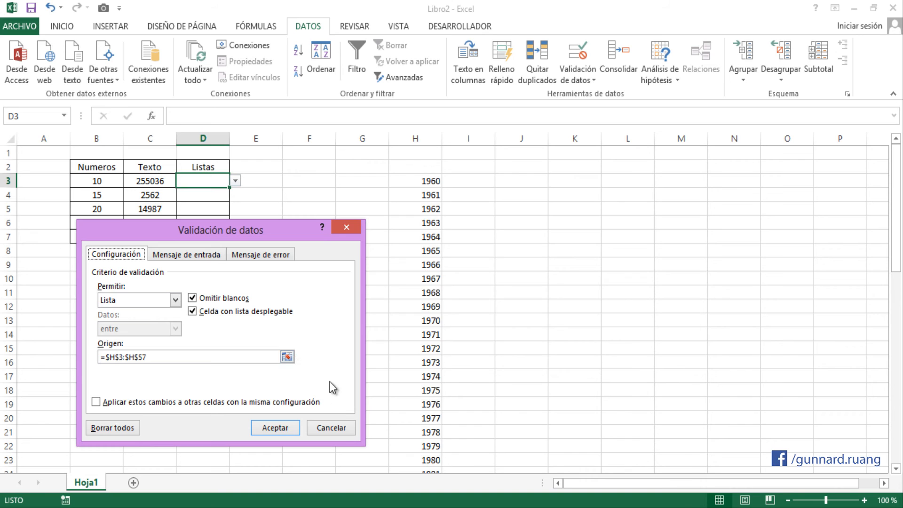
left_click(330, 427)
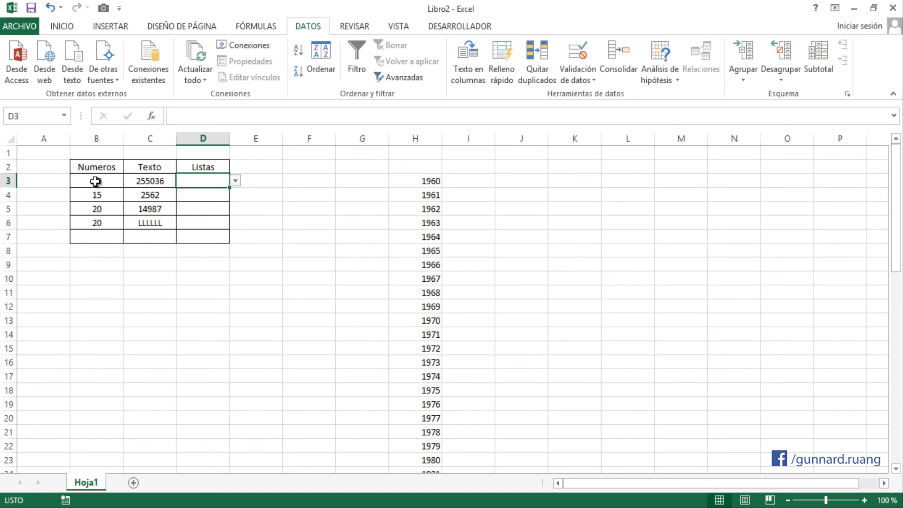
Review the allowed value types, comparison options and error message in the validation settings of cells B3:B7.
left_click_drag(96, 181, 94, 241)
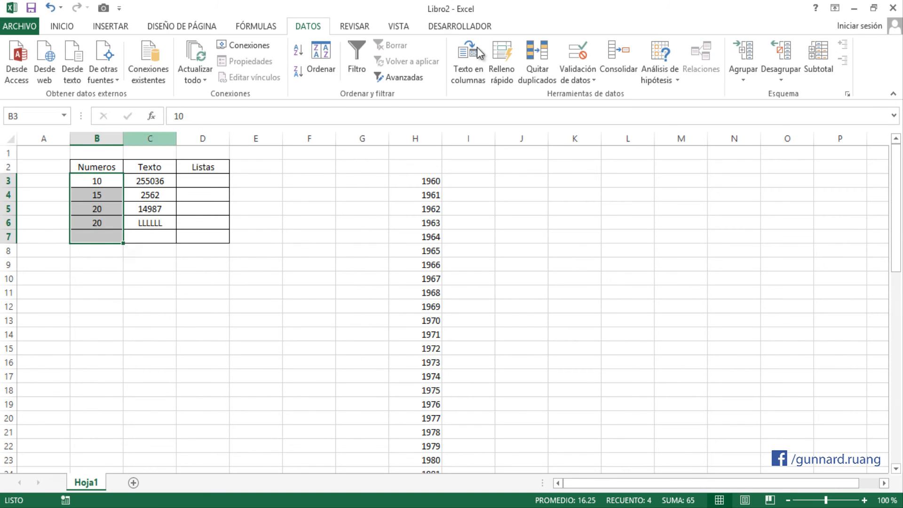
left_click(578, 53)
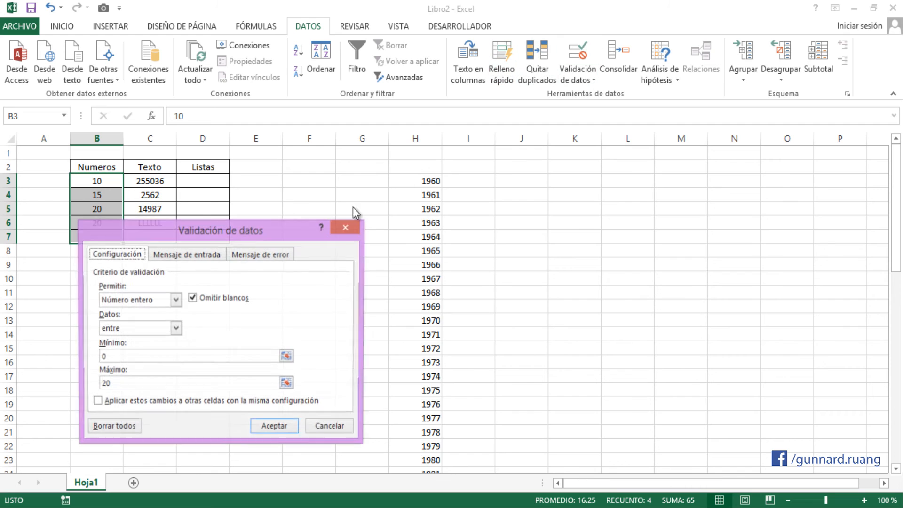
left_click(175, 300)
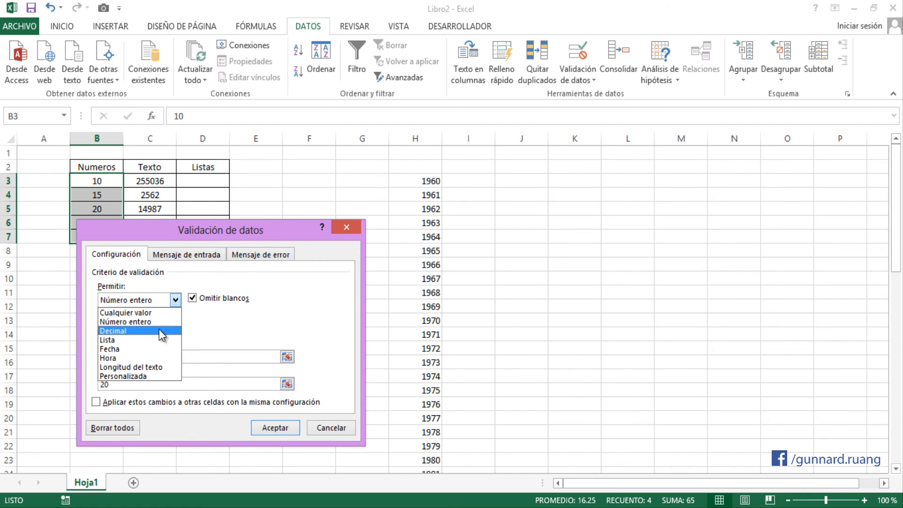
left_click(225, 323)
left_click(176, 329)
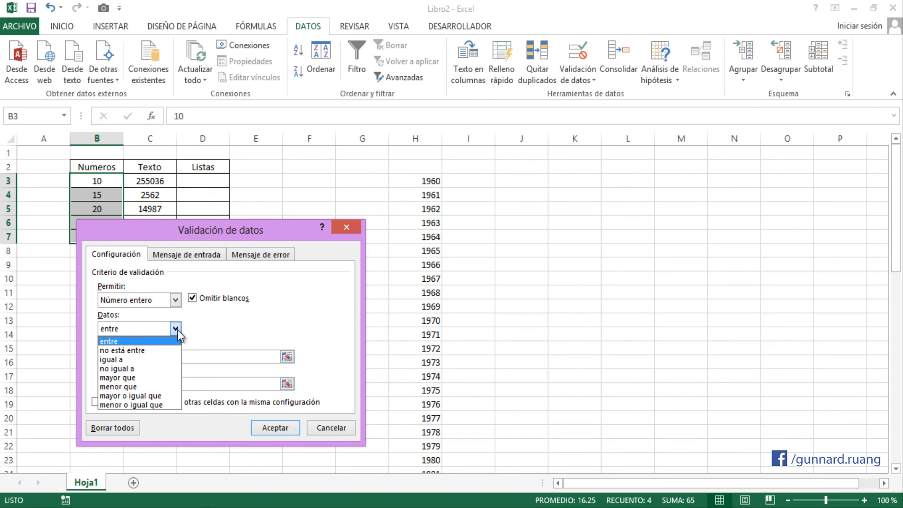
left_click(211, 334)
left_click(242, 255)
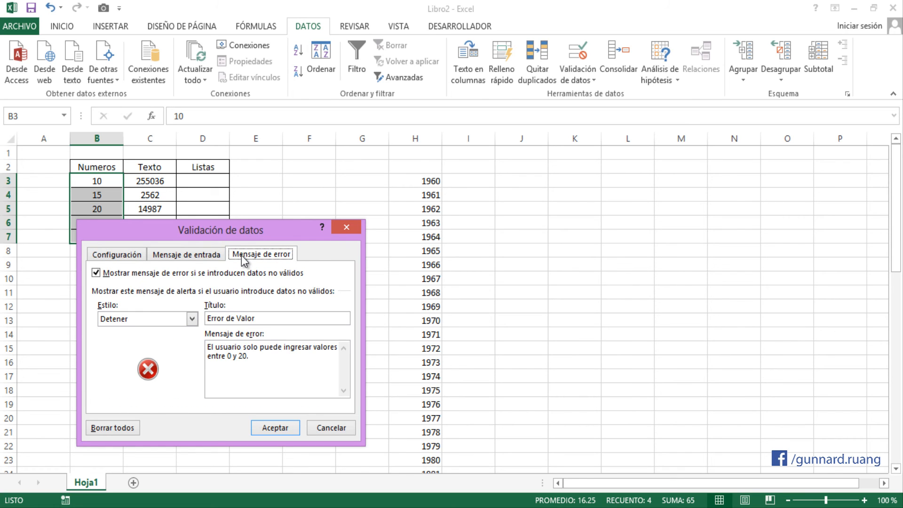
Title the input message for cells B3:B7 "Alerta!" and begin its text with "Solo valores".
left_click(201, 256)
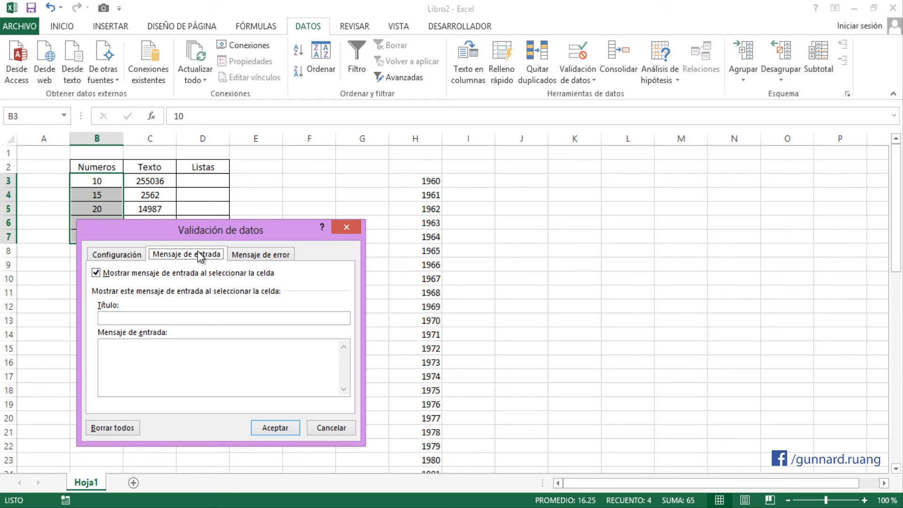
left_click(205, 320)
type("Alerta!")
left_click(203, 357)
type("Solo valores")
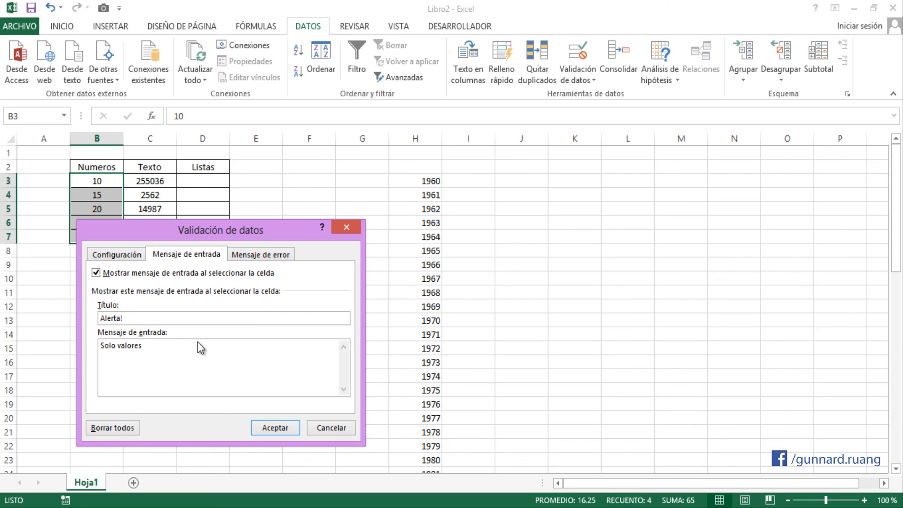
Recheck the rule's limits, complete the input message as "Solo valores entre 0 y 20." and apply it to B3:B7.
left_click(125, 254)
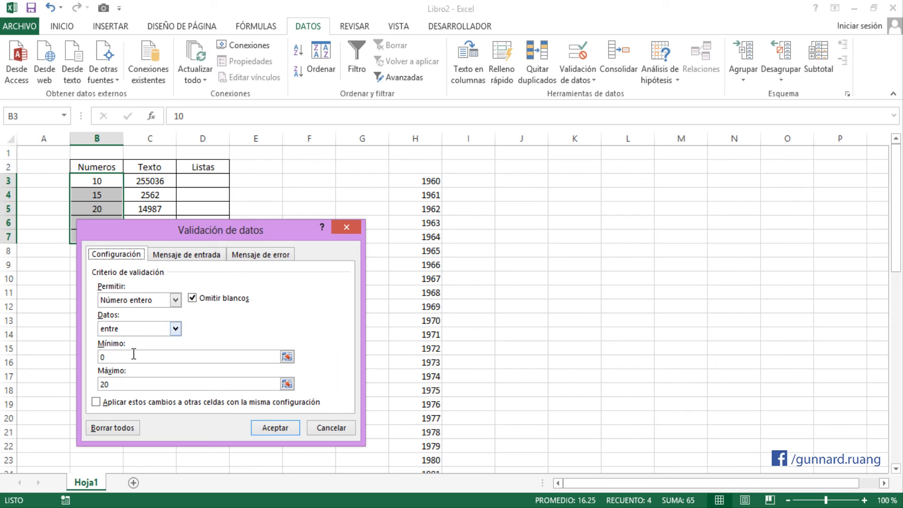
left_click(251, 253)
left_click(142, 318)
left_click(184, 255)
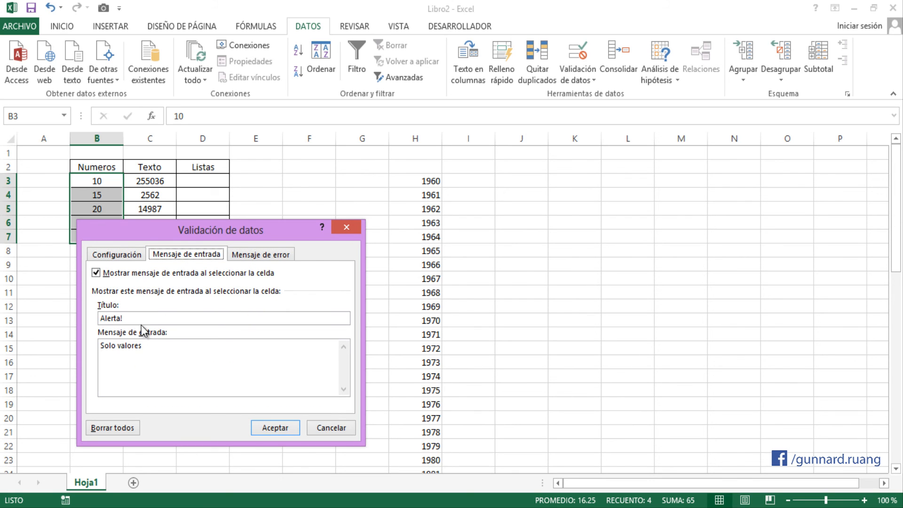
left_click(145, 345)
type("entre 0 y 20.")
left_click_drag(204, 228, 293, 159)
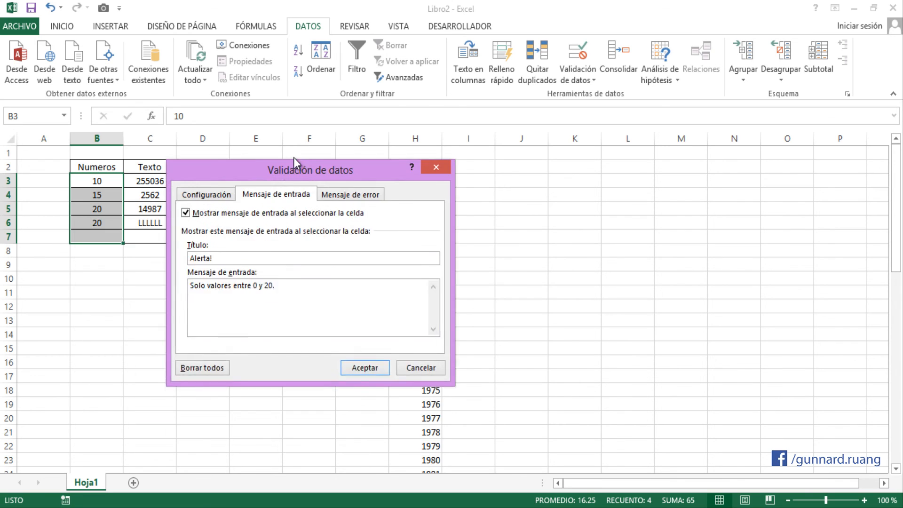
left_click(359, 360)
Check the input message on several cells of the Numeros column, ending at B7.
left_click(185, 280)
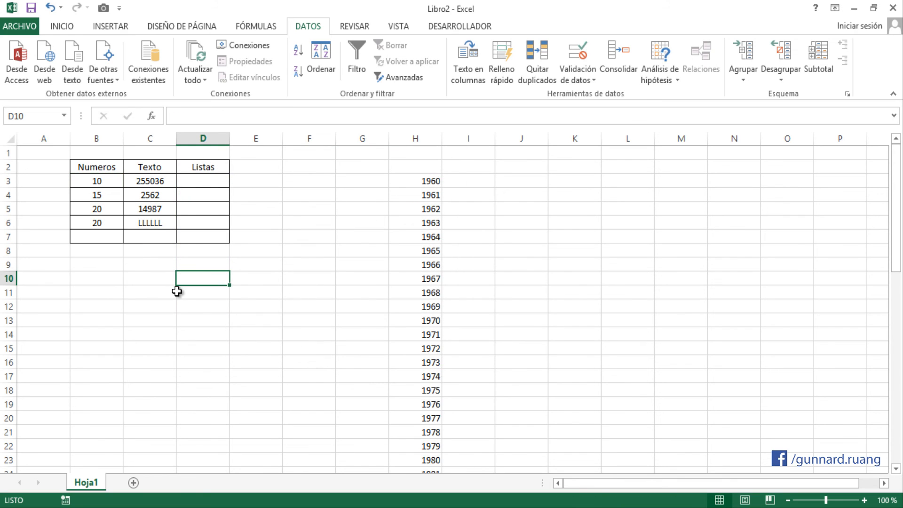
left_click(100, 207)
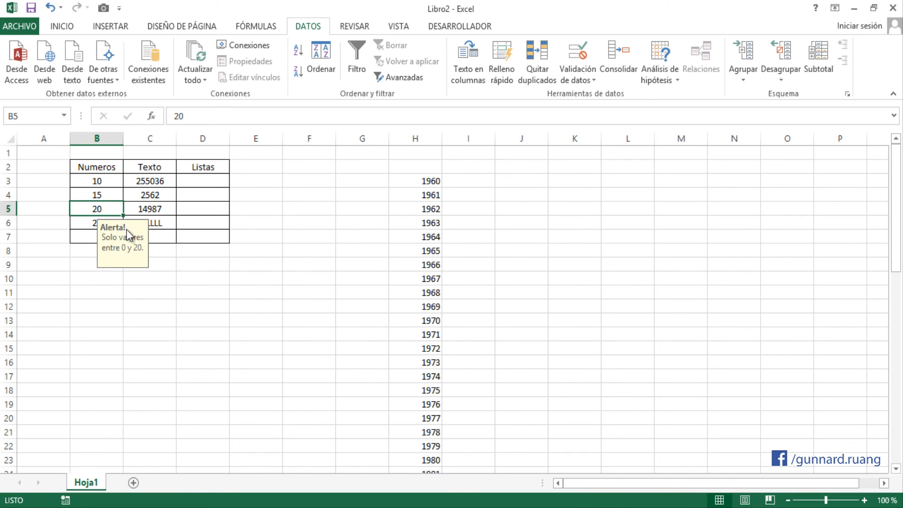
left_click(113, 194)
left_click(104, 181)
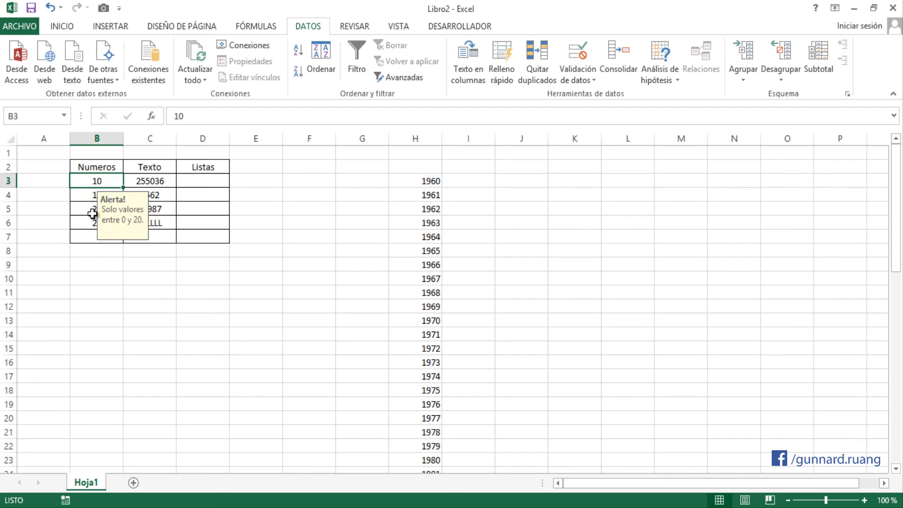
left_click(92, 209)
left_click(86, 237)
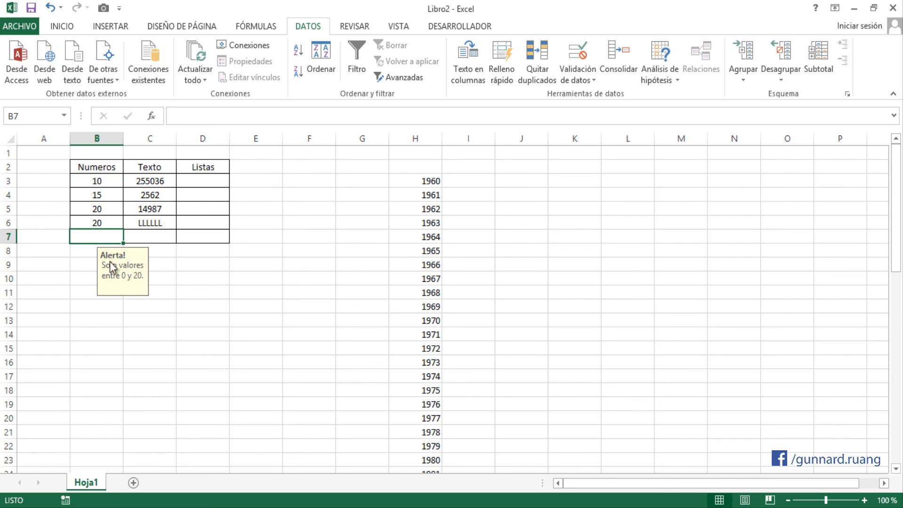
Move the input message note to just below the table's Listas column and check its position from other Numeros cells.
left_click_drag(115, 264, 187, 257)
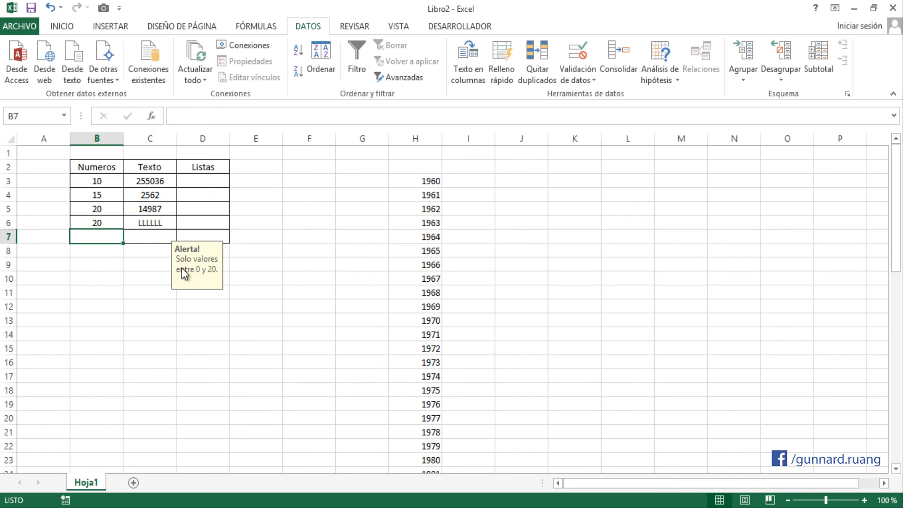
left_click(113, 205)
left_click(97, 235)
left_click(100, 212)
left_click(96, 181)
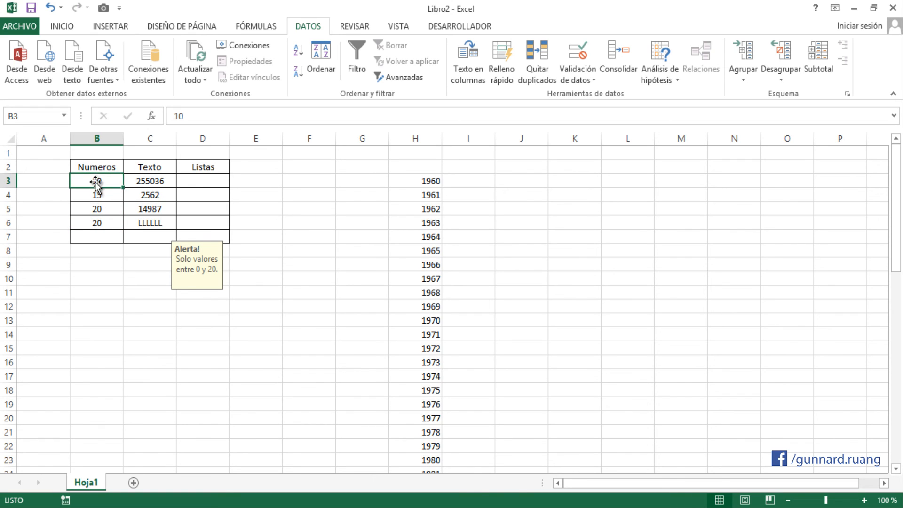
Review the input message, error message and validation criteria of cell B3, keeping the table in view.
left_click(576, 54)
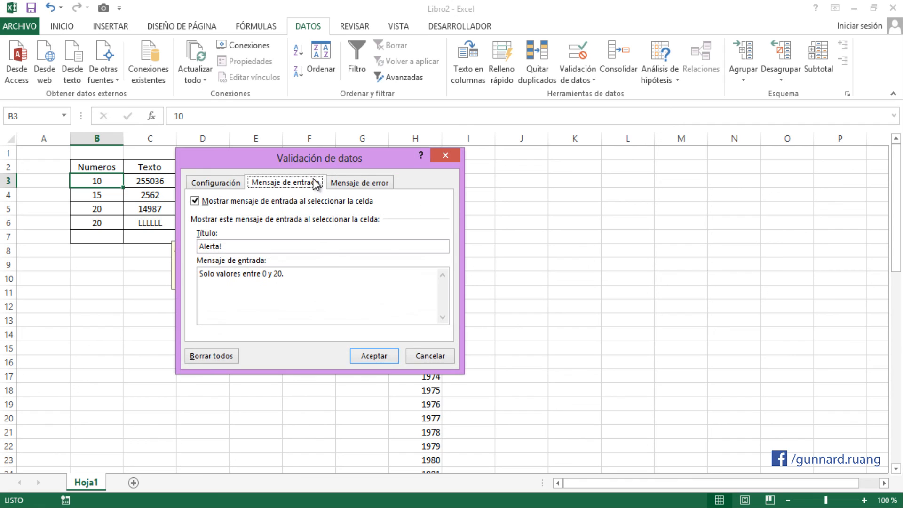
left_click_drag(317, 160, 322, 182)
left_click(364, 204)
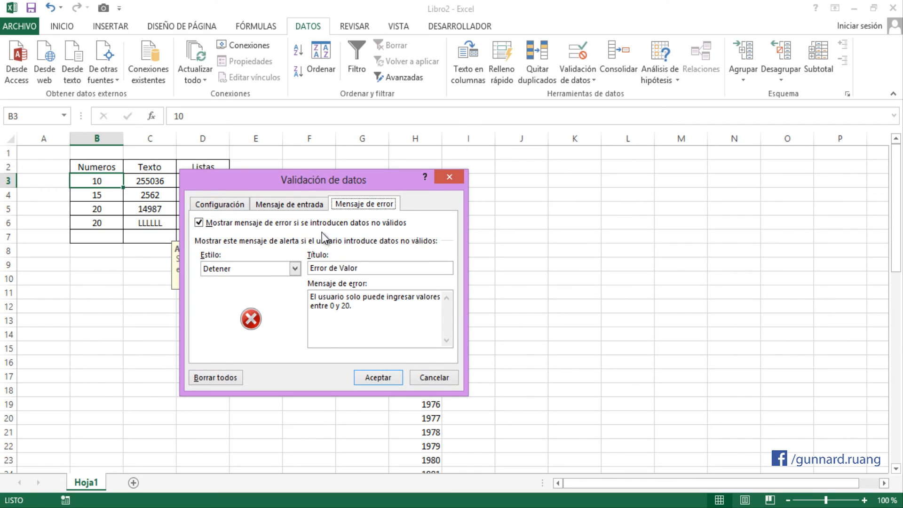
left_click(225, 204)
left_click_drag(282, 179, 346, 143)
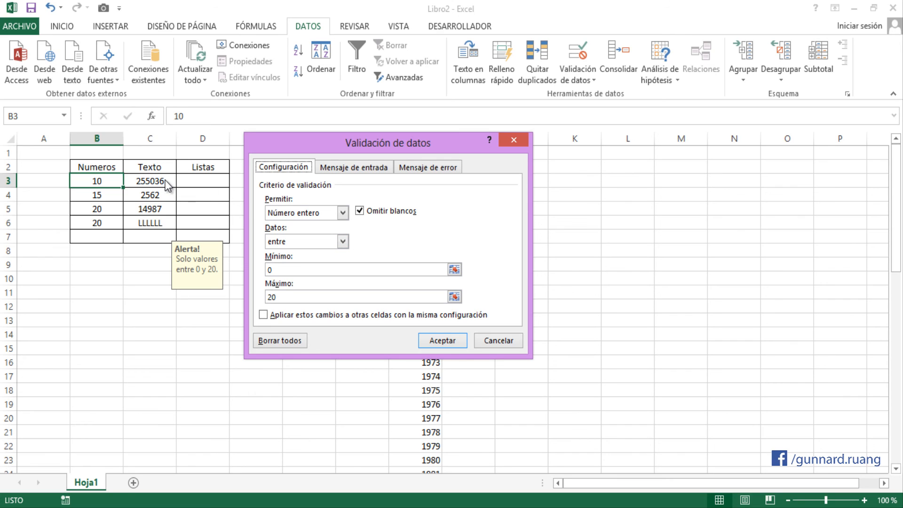
Preview the Longitud del texto criterion and its comparison options for cell B3, and close the settings without applying them.
left_click(343, 213)
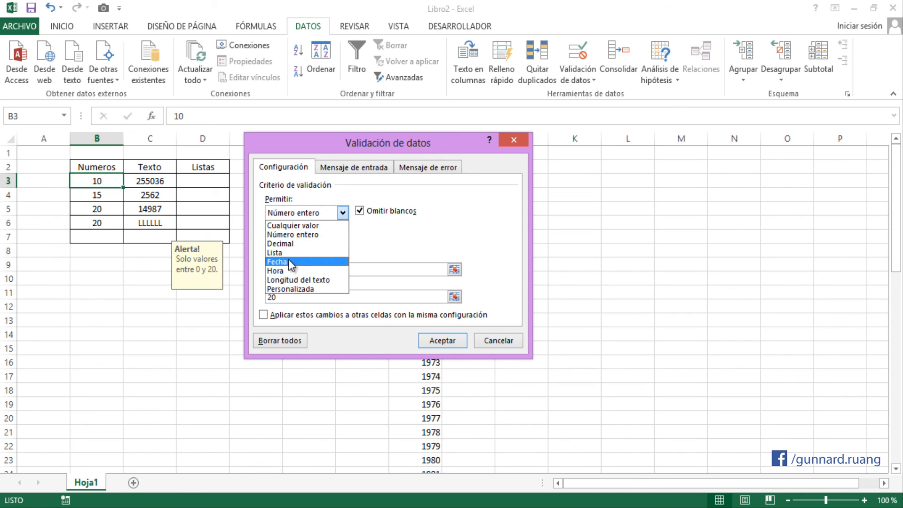
left_click(301, 280)
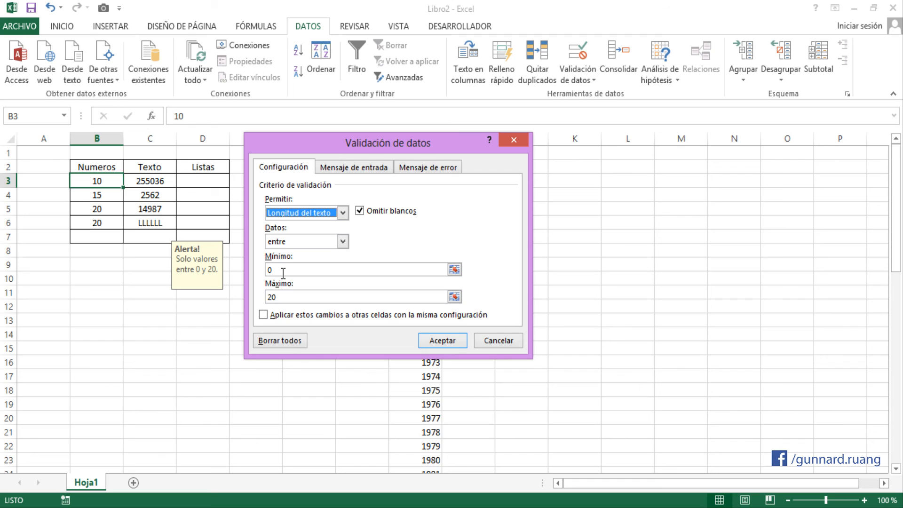
left_click(342, 242)
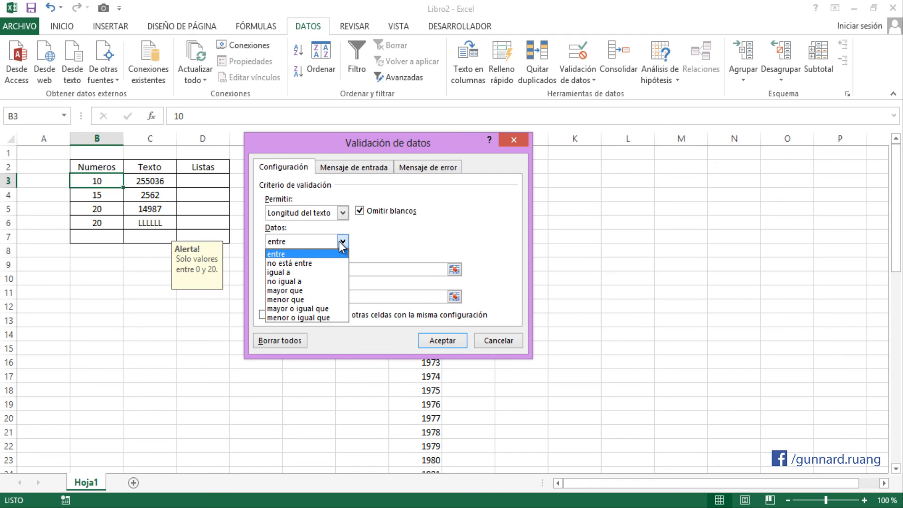
left_click(339, 241)
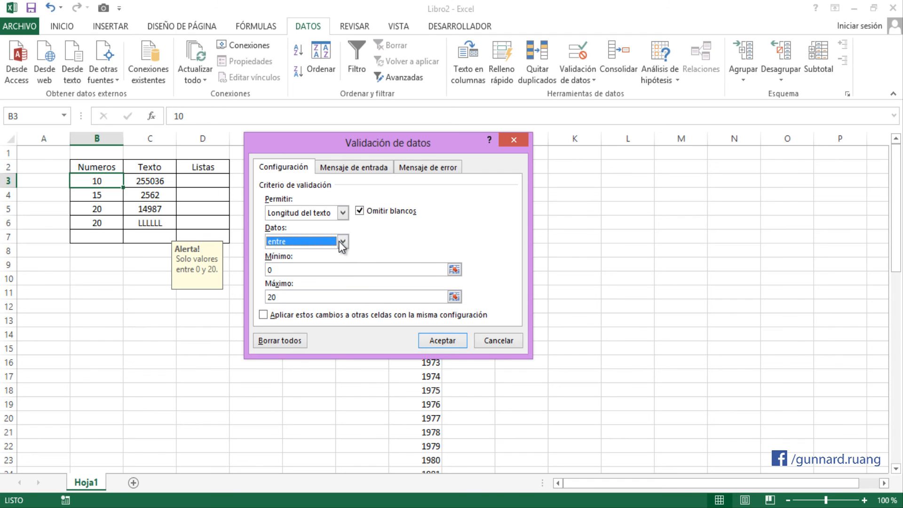
left_click(514, 140)
Review the list criterion and source range of cells D3:D7, and close the settings without changes.
left_click_drag(205, 179, 208, 236)
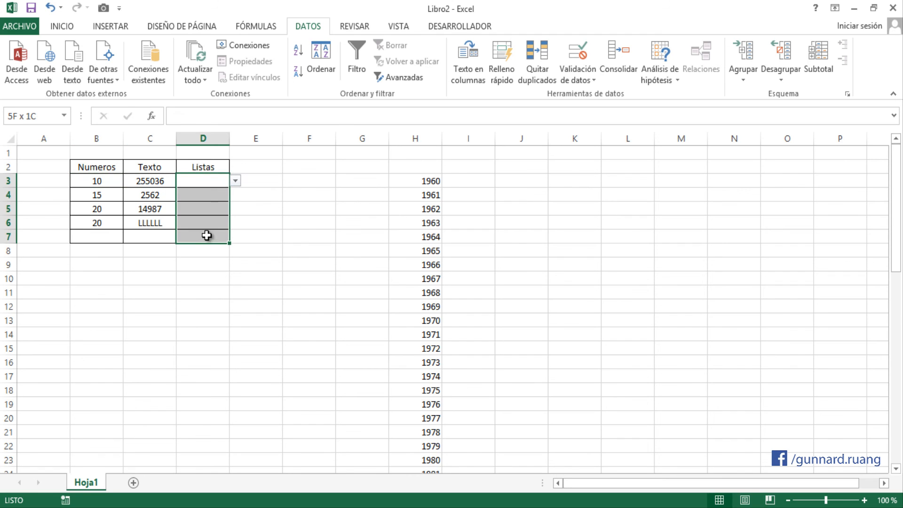
left_click(578, 52)
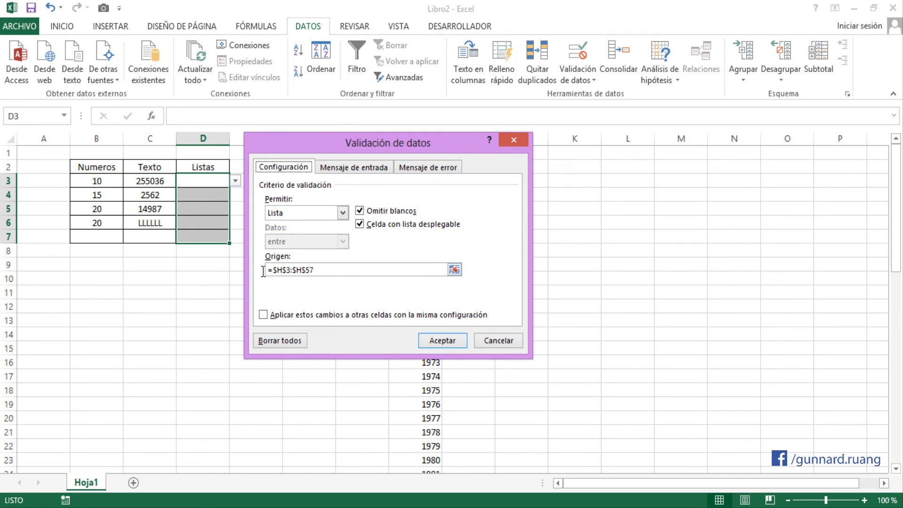
left_click_drag(488, 149, 726, 134)
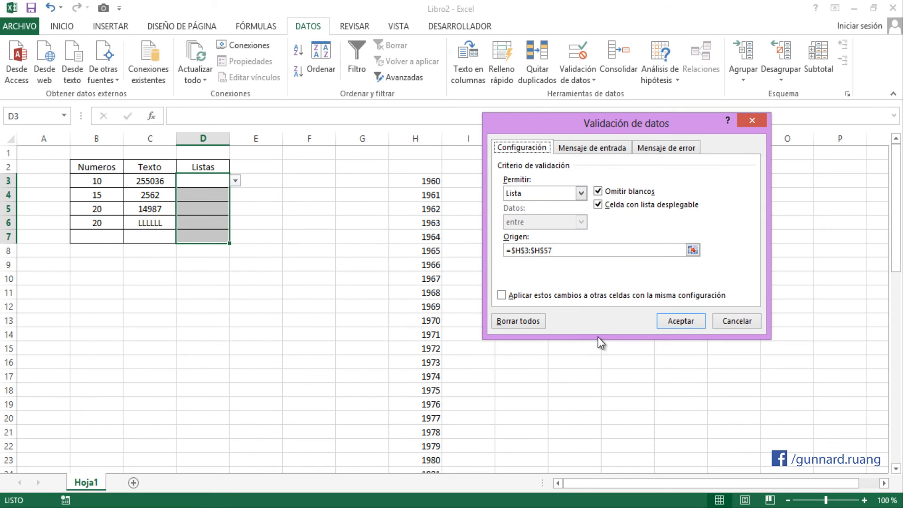
left_click(733, 322)
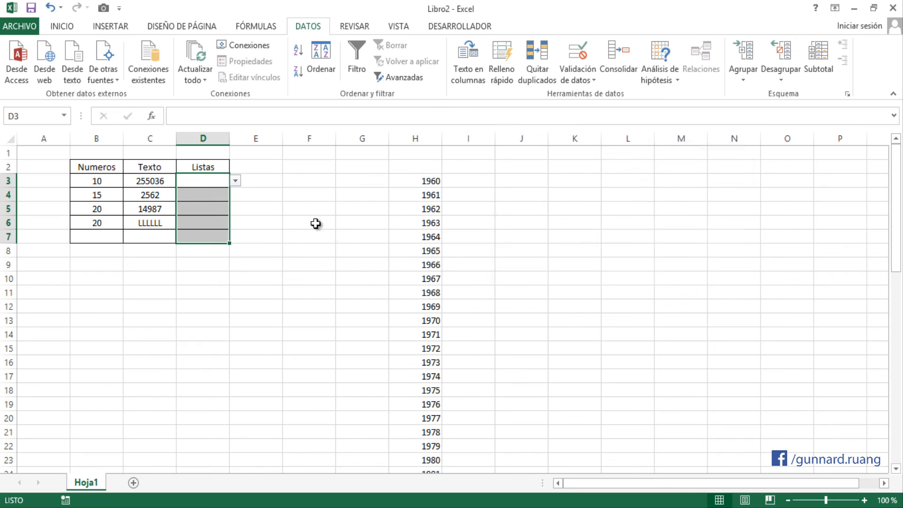
left_click(274, 200)
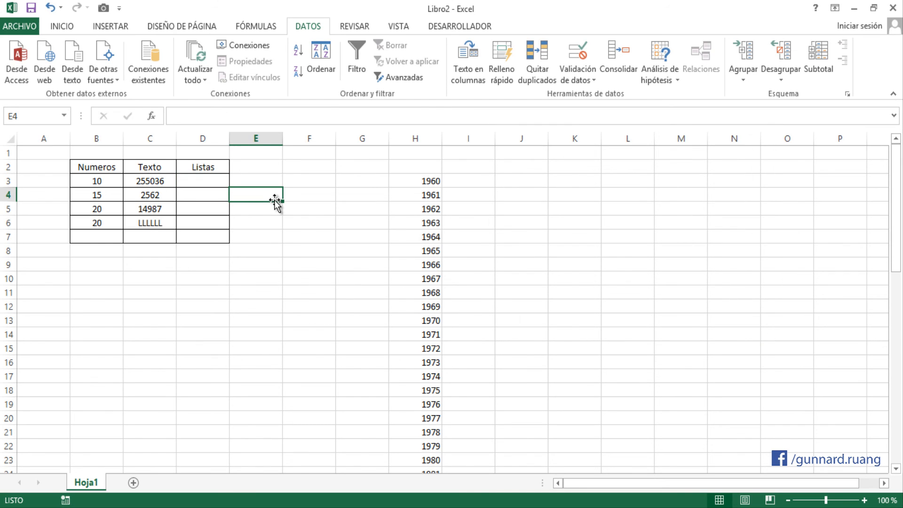